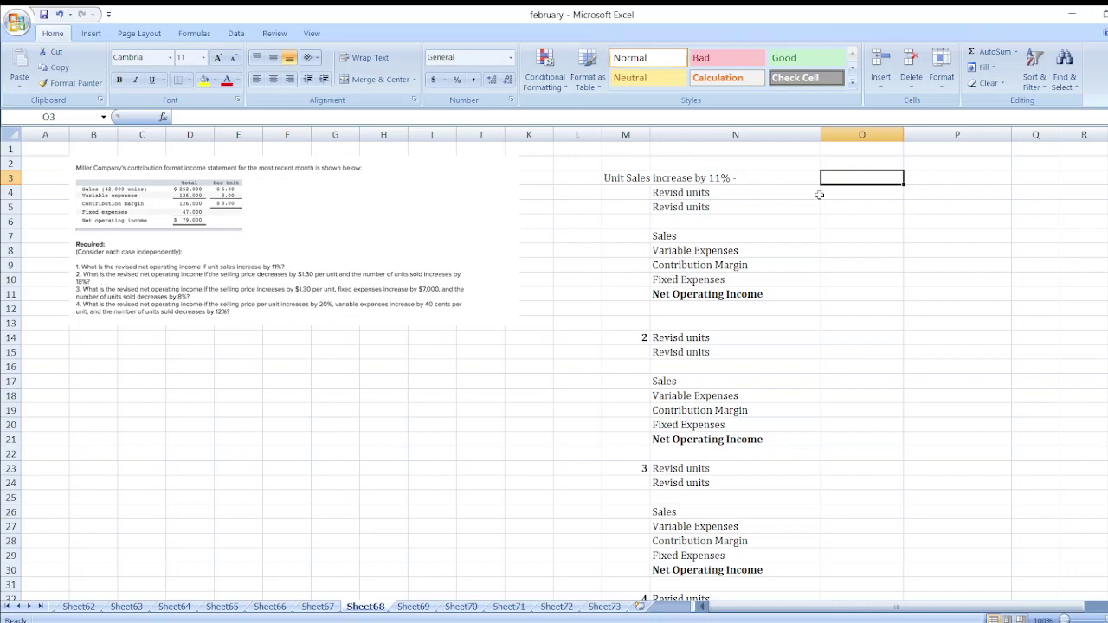
Change scenario 1's misspelled 'Revisd units' label to 'Current units'.
left_click(860, 198)
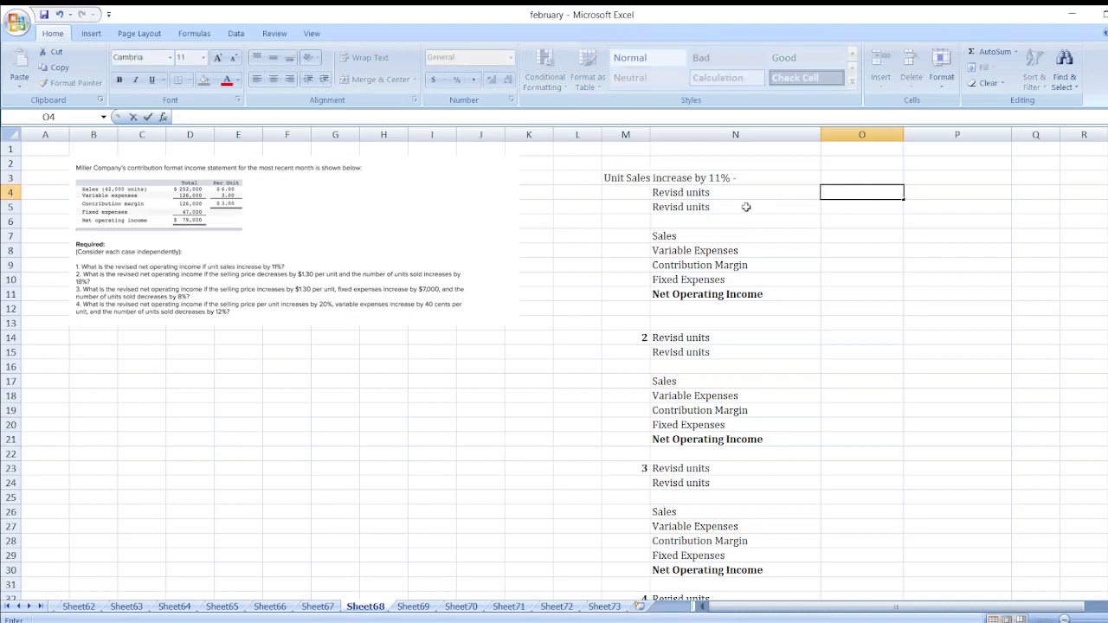
double_click(680, 193)
key("BackSpace")
key("BackSpace")
key("BackSpace")
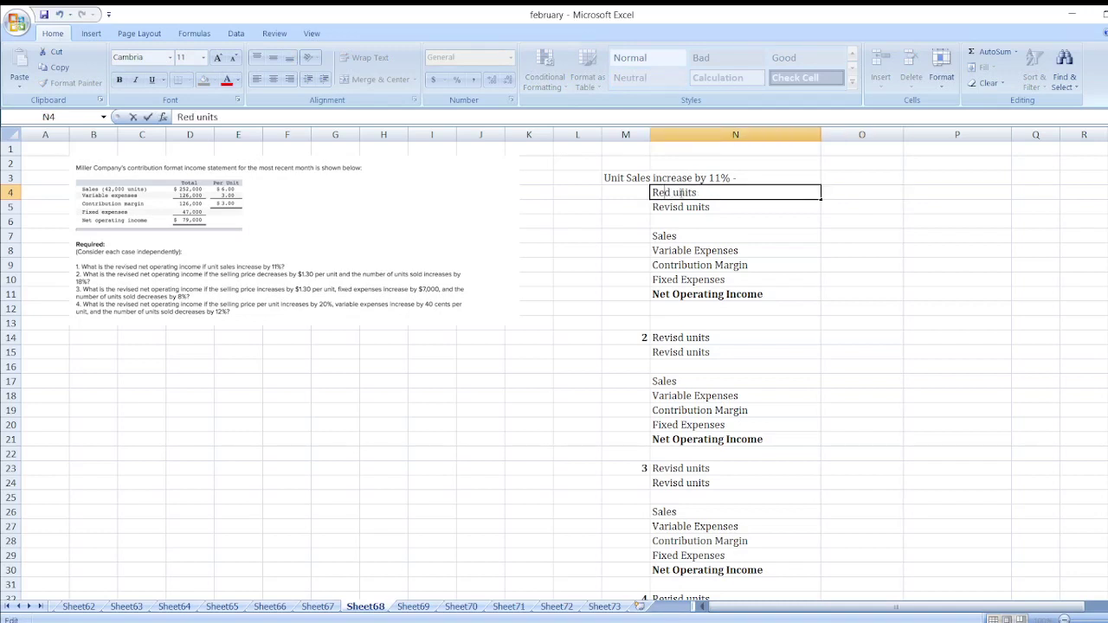
key("BackSpace")
key("BackSpace")
key("Delete")
type("Current")
key("Return")
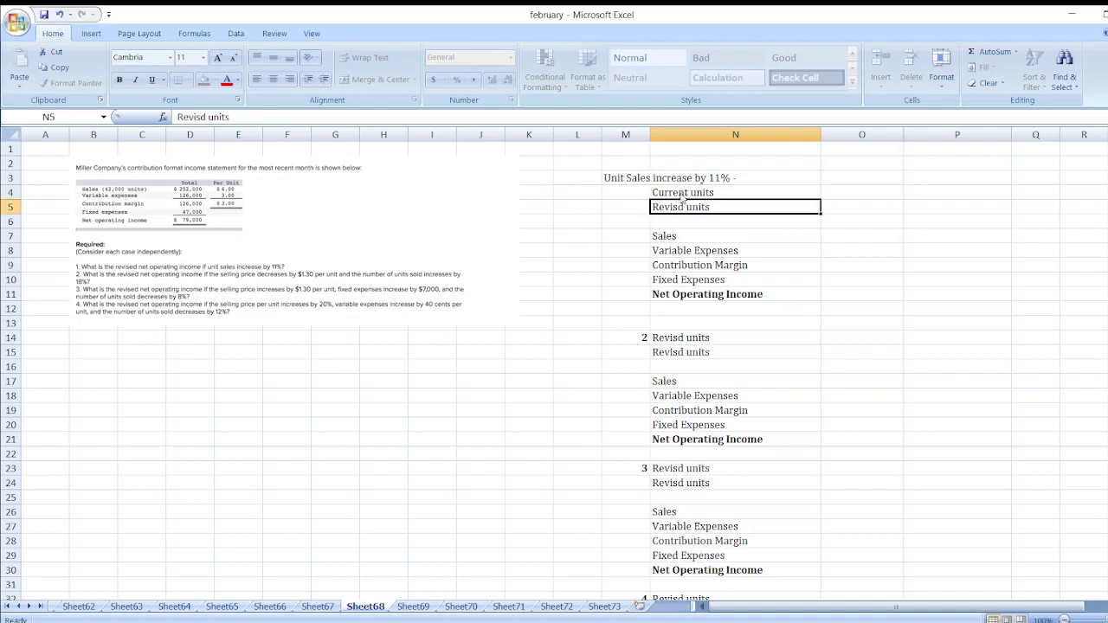
Enter 42,000 current units and revised units =42000*(1+11%), giving 46620.
key("Right")
key("Up")
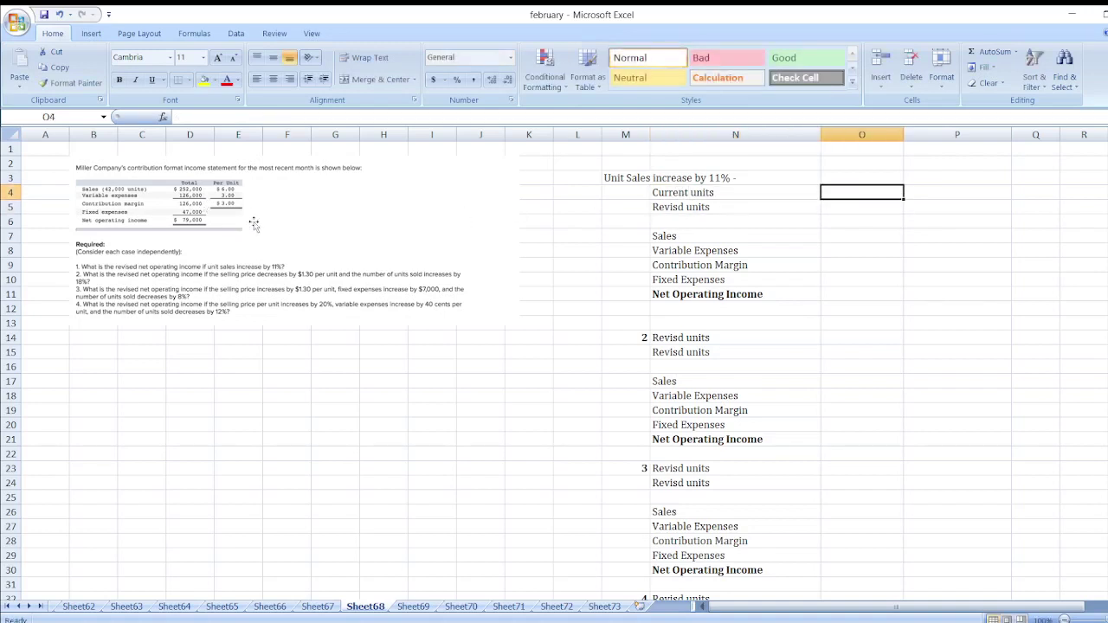
type("42,000")
key("Return")
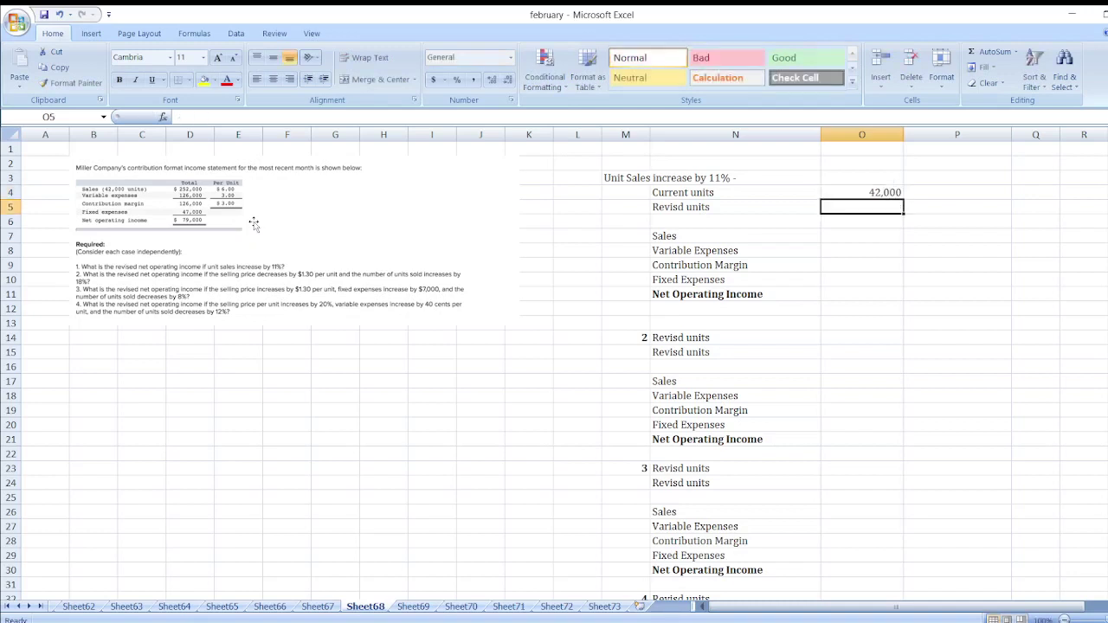
type("=420")
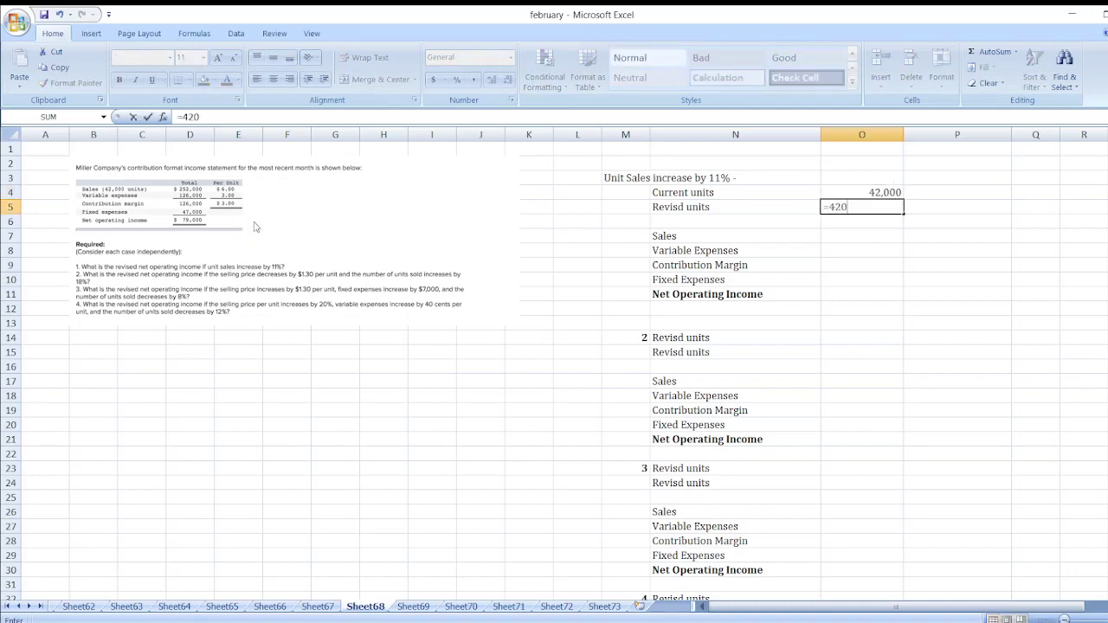
type("00*(1+11%)")
key("Return")
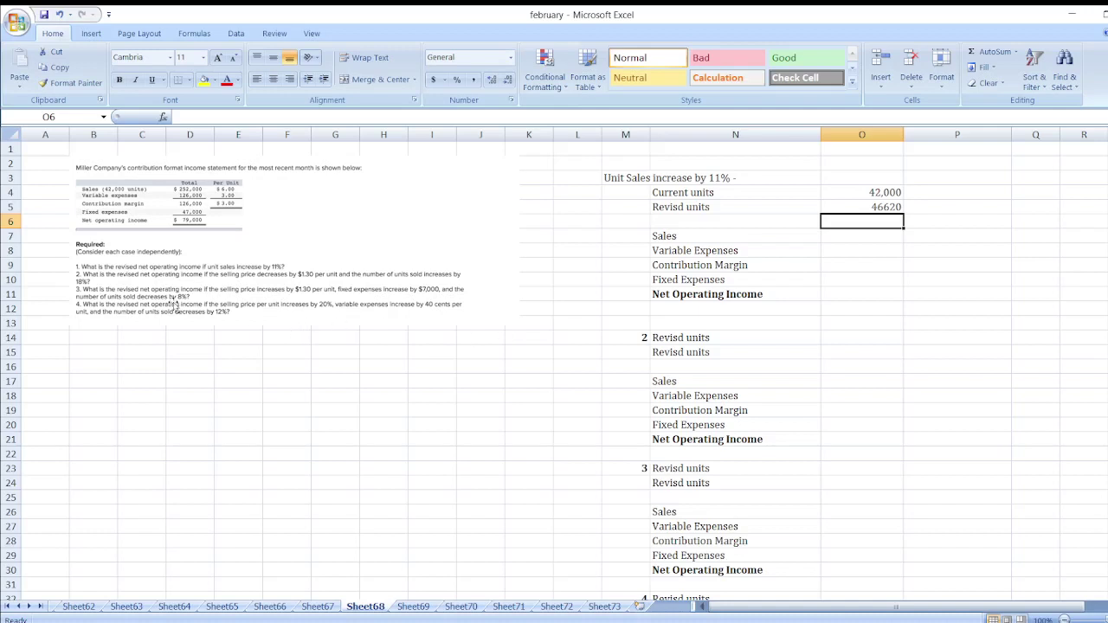
Compute scenario 1's sales as =O5*6 (279720) and variable expenses as =O5*3 (139860).
left_click(864, 251)
left_click(861, 242)
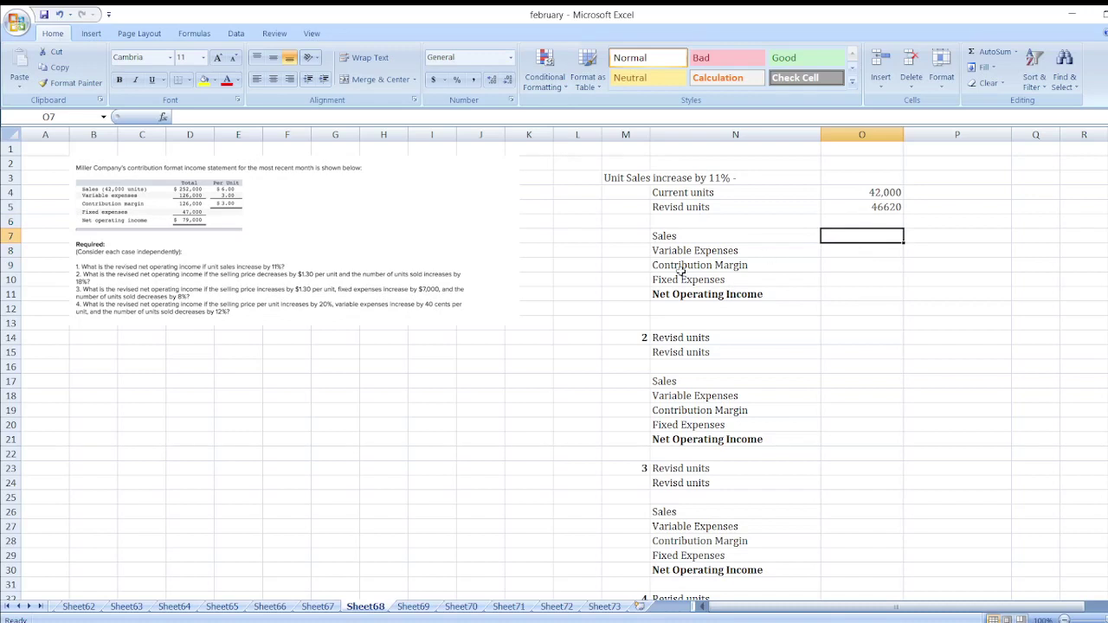
type("=O5*")
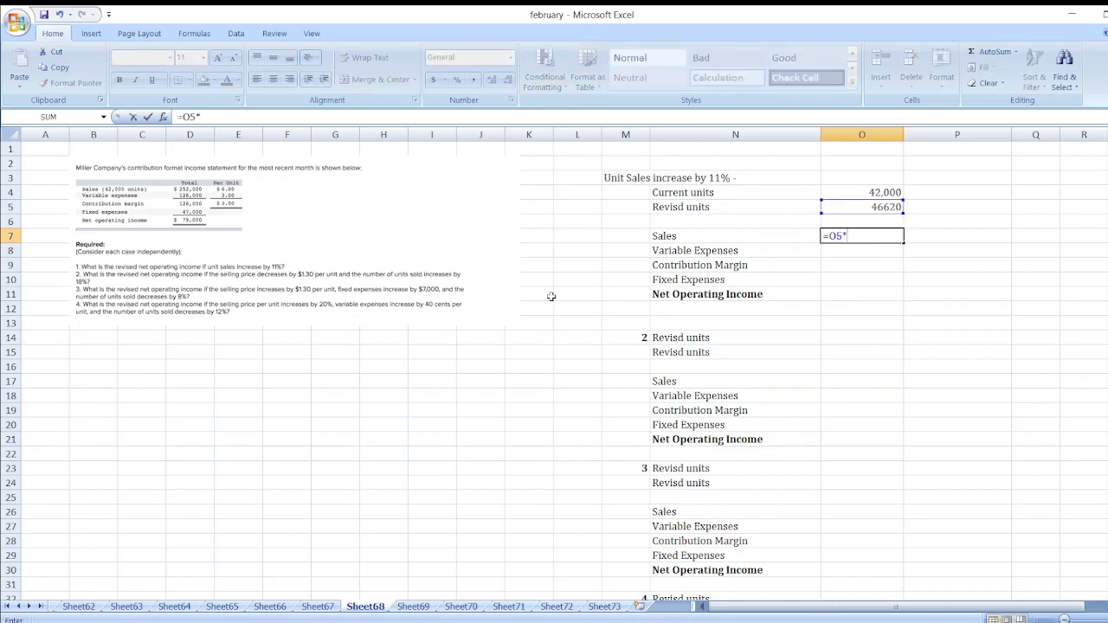
type("6")
key("Return")
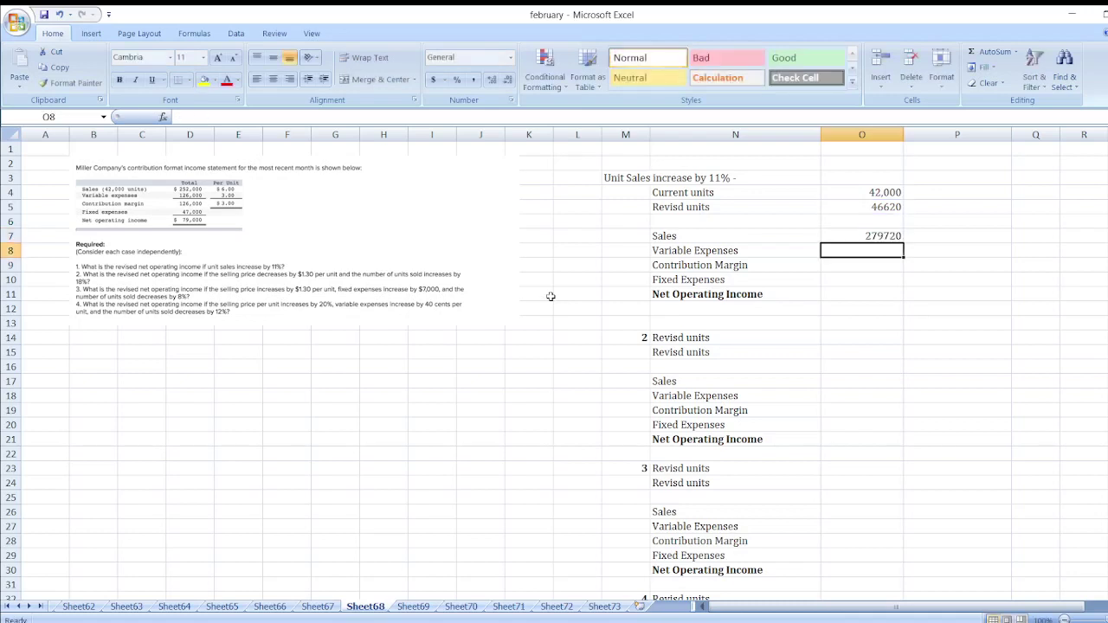
type("=")
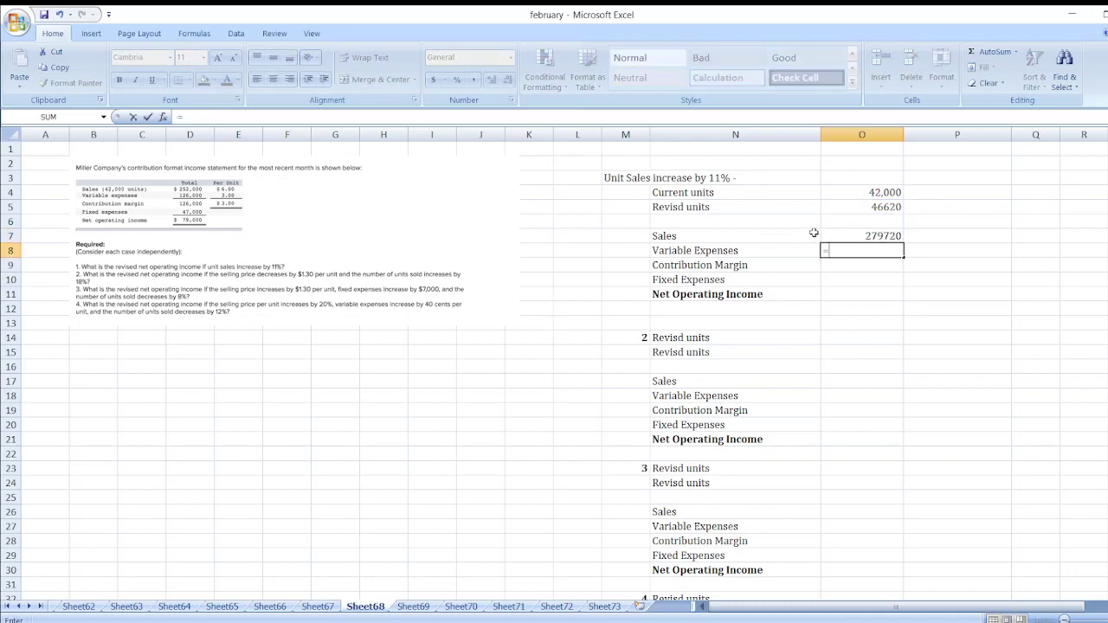
left_click(845, 211)
type("*3")
key("Return")
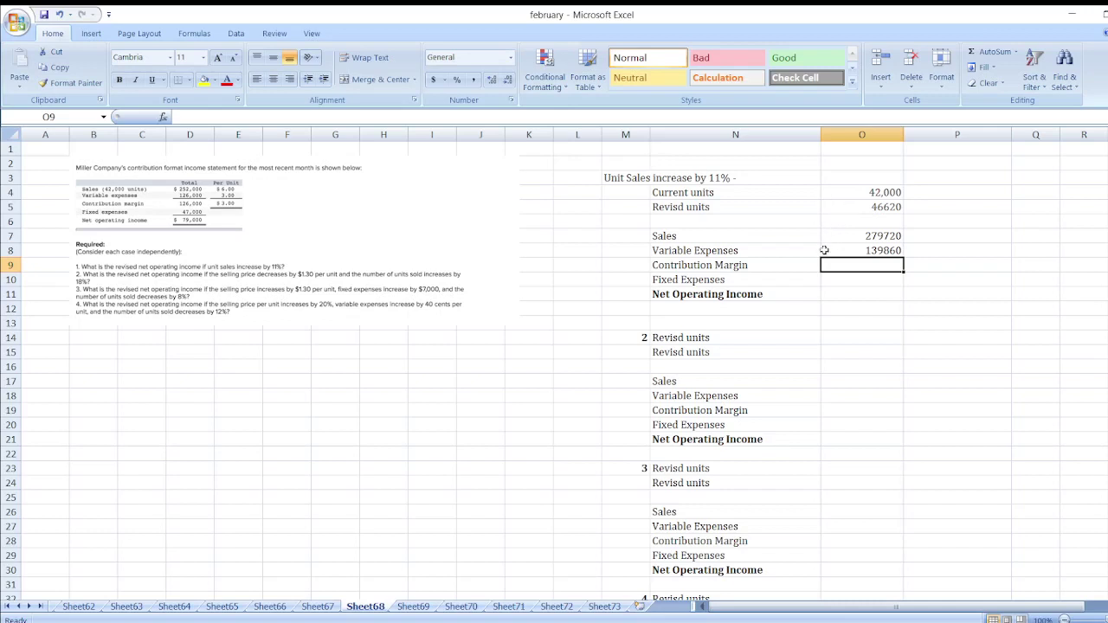
Add contribution margin 139860, fixed expenses 47000 and net operating income $92,860.
type("=")
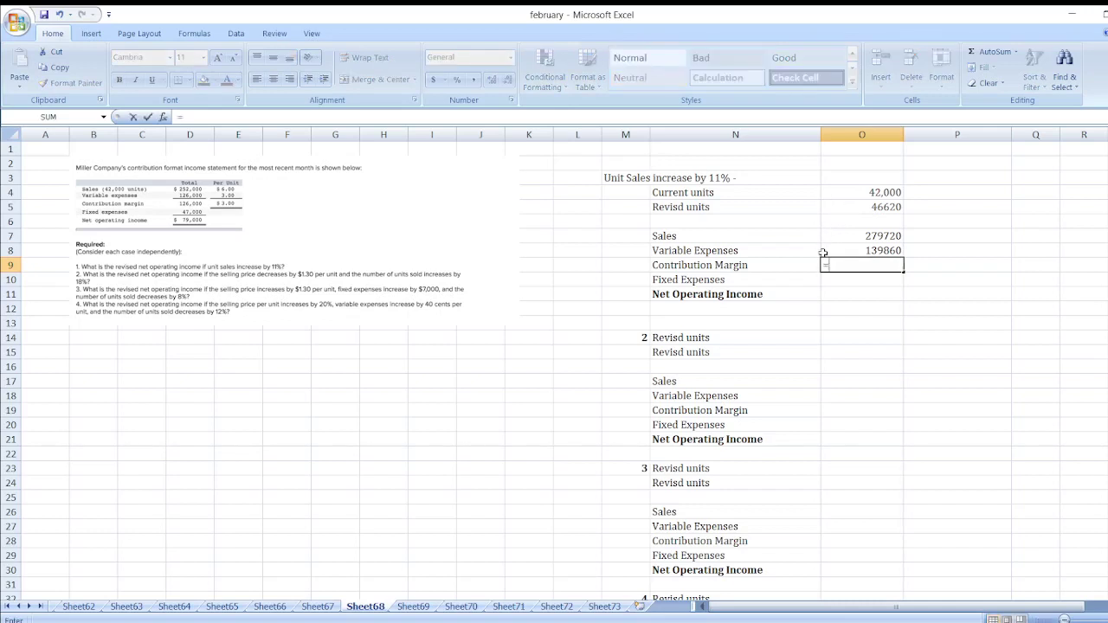
key("Up")
key("Up")
type("-")
key("Up")
key("Return")
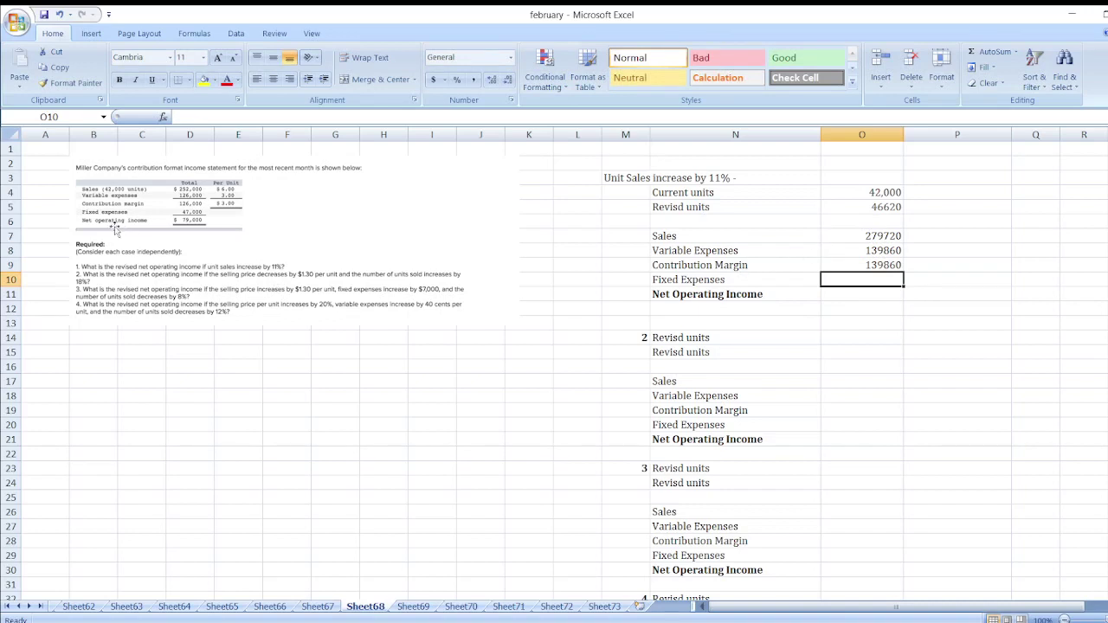
type("47000")
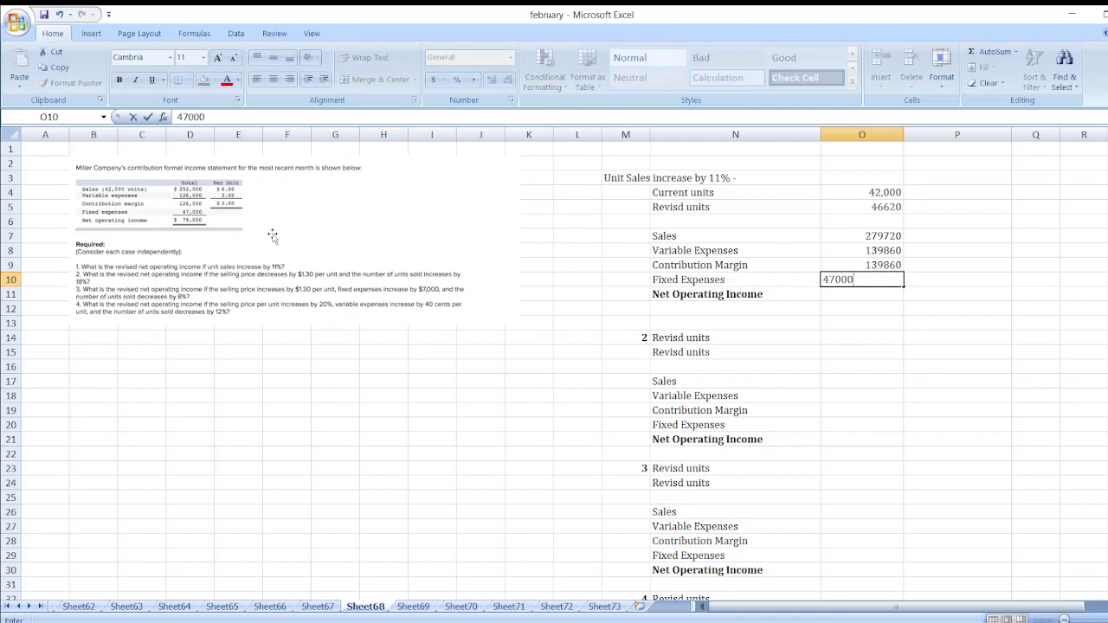
key("Return")
type("=")
key("Up")
key("Up")
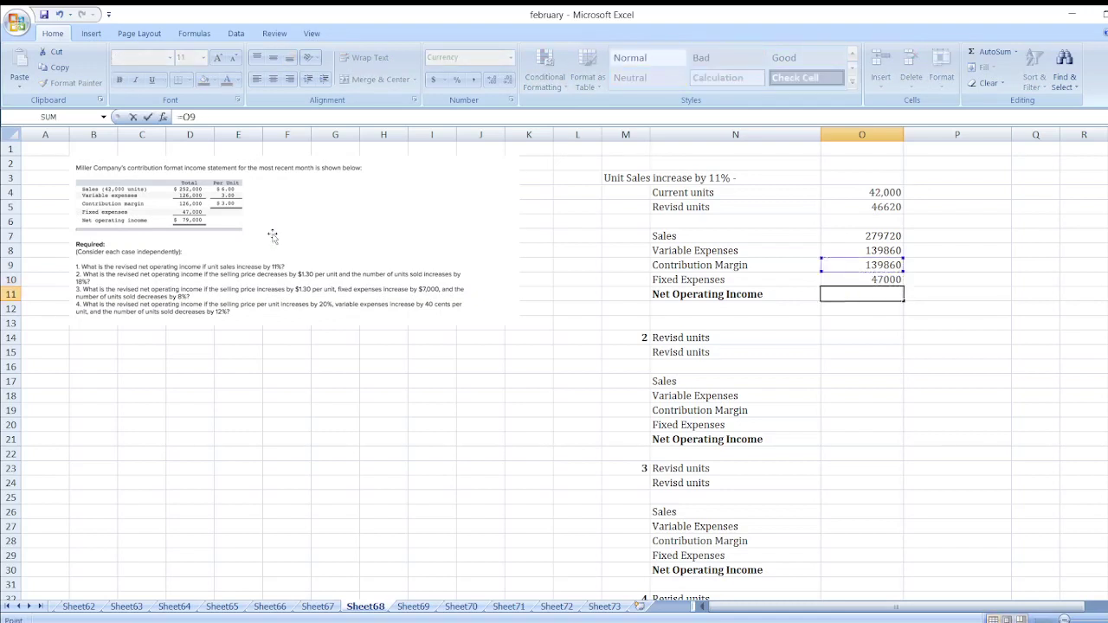
type("-")
key("Up")
key("Return")
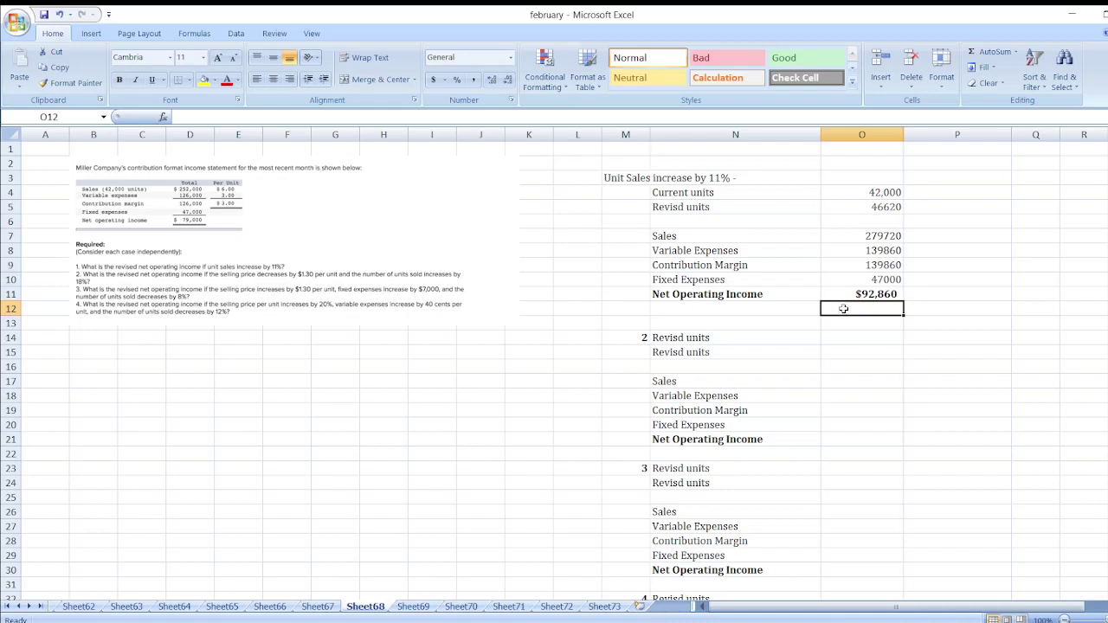
Number the first scenario as '1)' above its heading.
left_click(617, 164)
type("2")
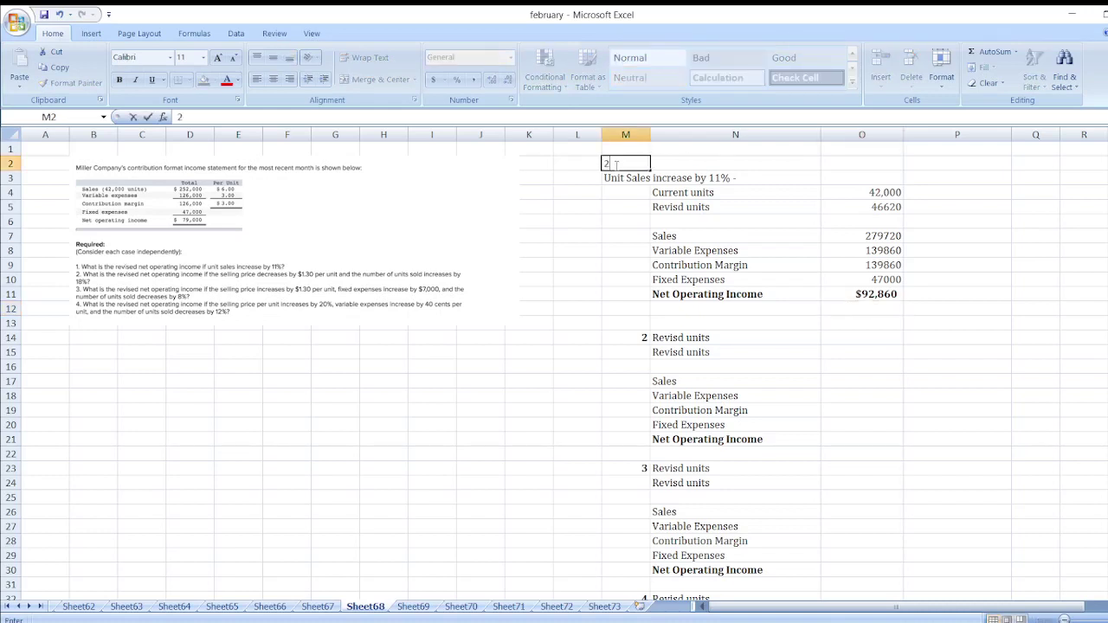
key("BackSpace")
type("1)")
key("Return")
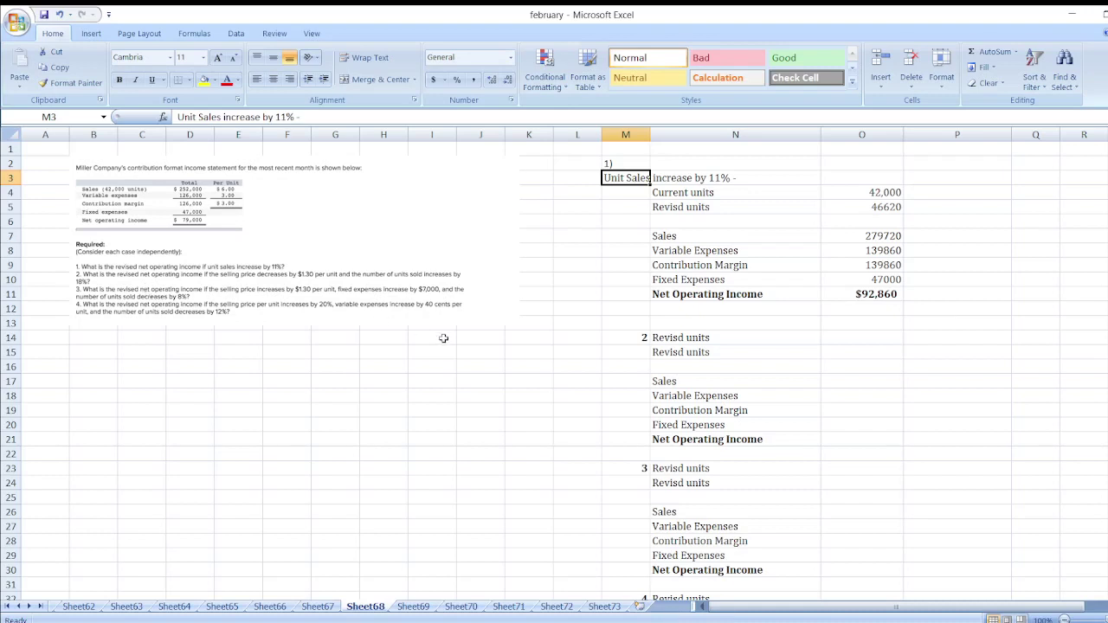
Relabel scenario 2's first units row as 'Current units'.
left_click(681, 325)
left_click(682, 338)
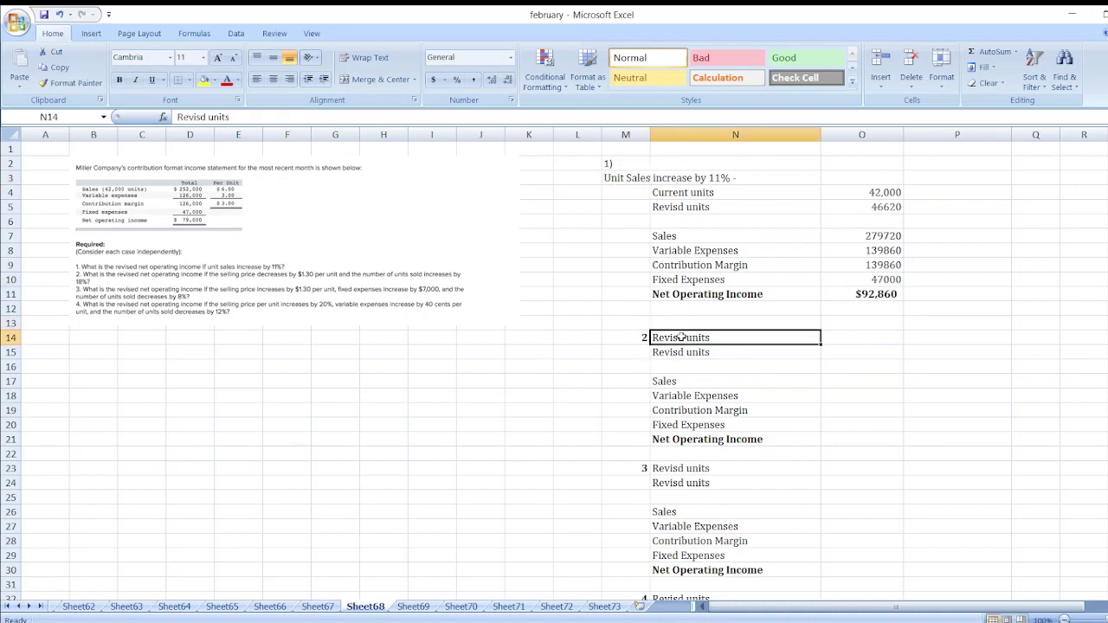
double_click(682, 338)
key("BackSpace")
key("BackSpace")
key("BackSpace")
key("BackSpace")
key("BackSpace")
key("BackSpace")
type("Current")
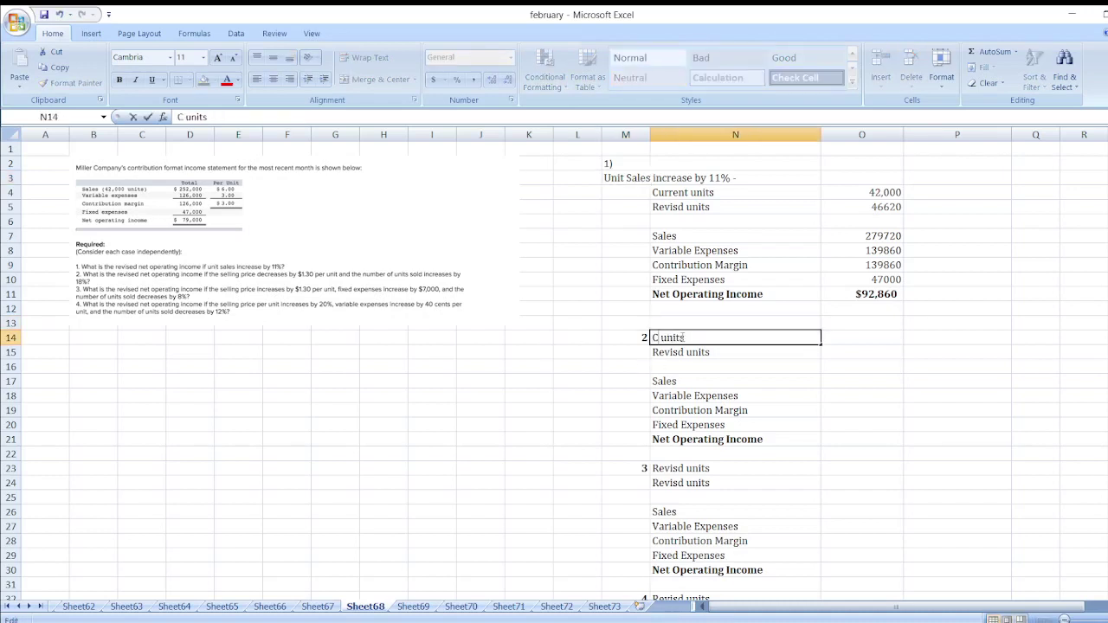
key("Return")
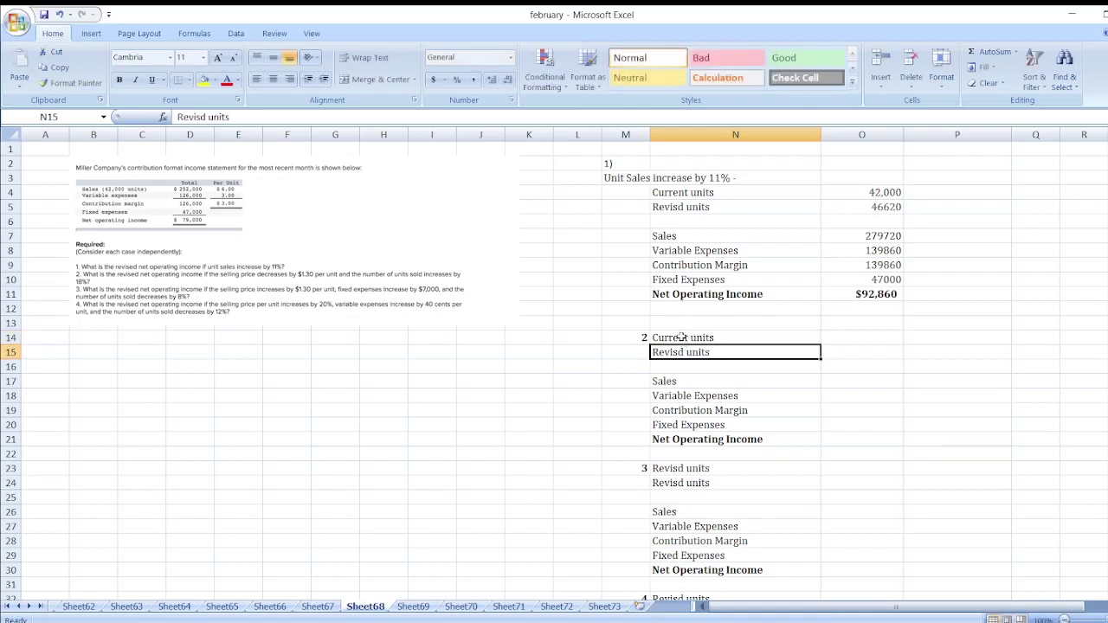
Carry over 42,000 current units with =O4 and compute =O13*(1+18%), giving 49560.
left_click(853, 330)
type("=O4")
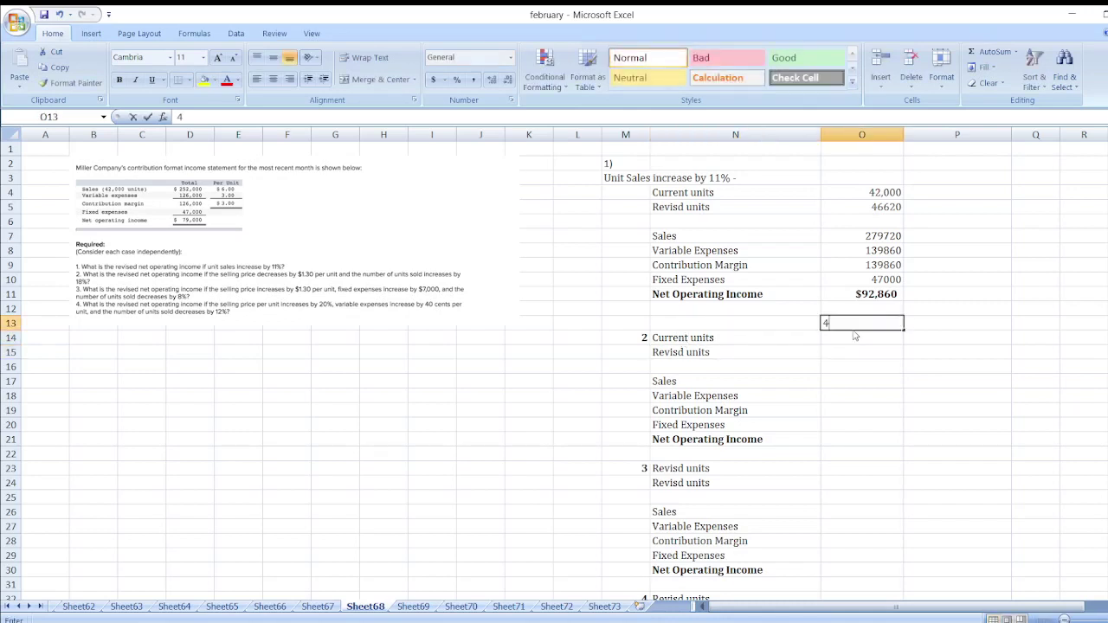
key("Return")
type("=")
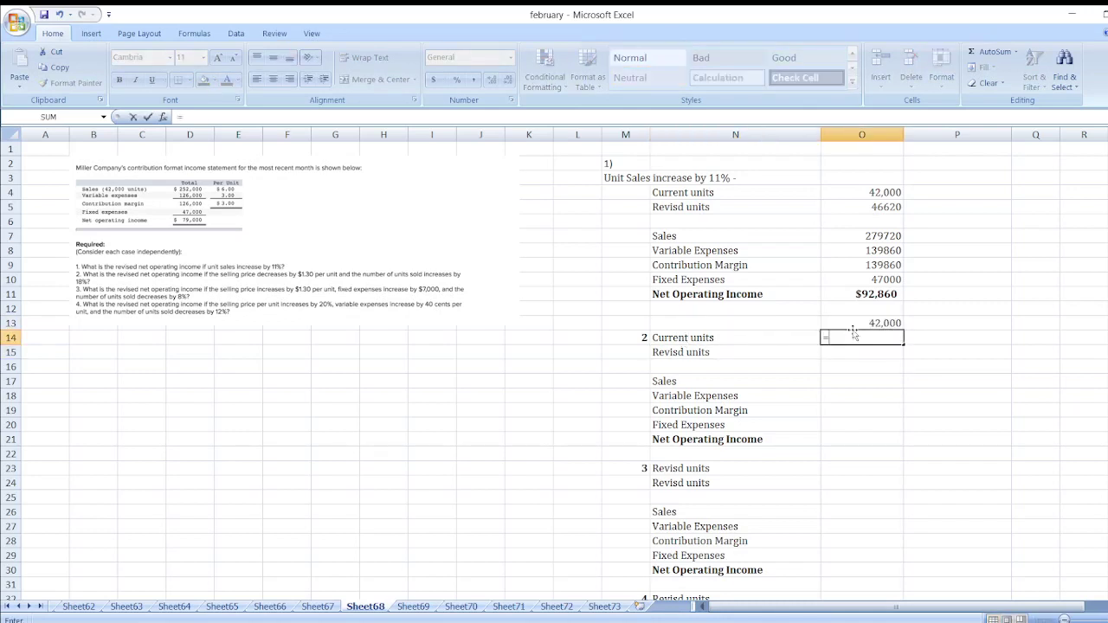
type("O13*(1+18%)")
key("Return")
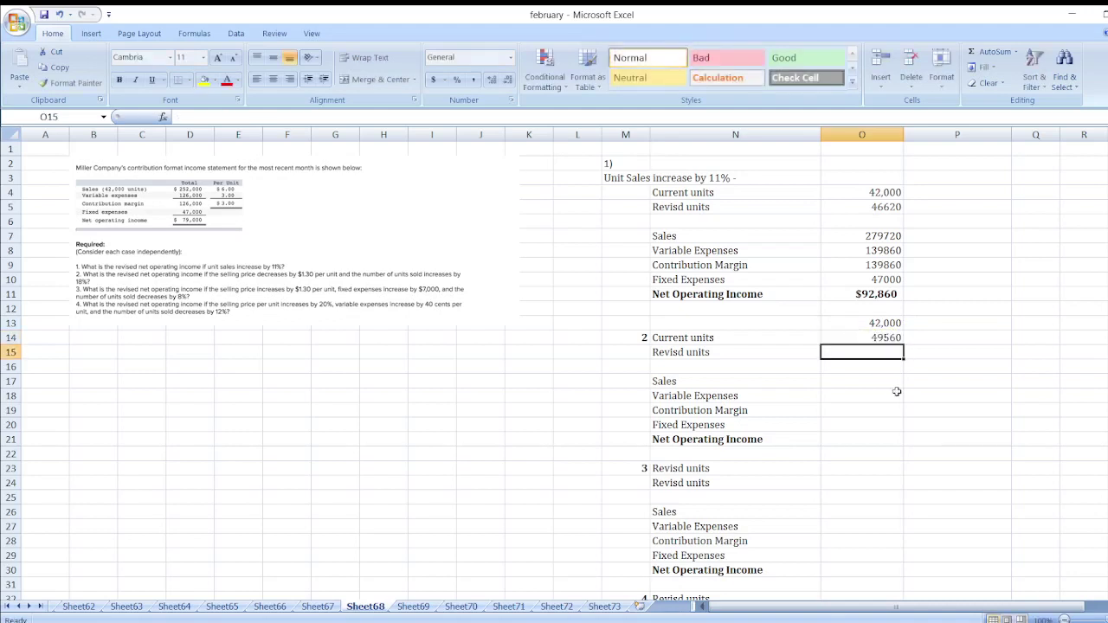
Add 'Per Unit' and 'Total' column headings above case 2's statement.
left_click(848, 381)
key("Up")
type("Per")
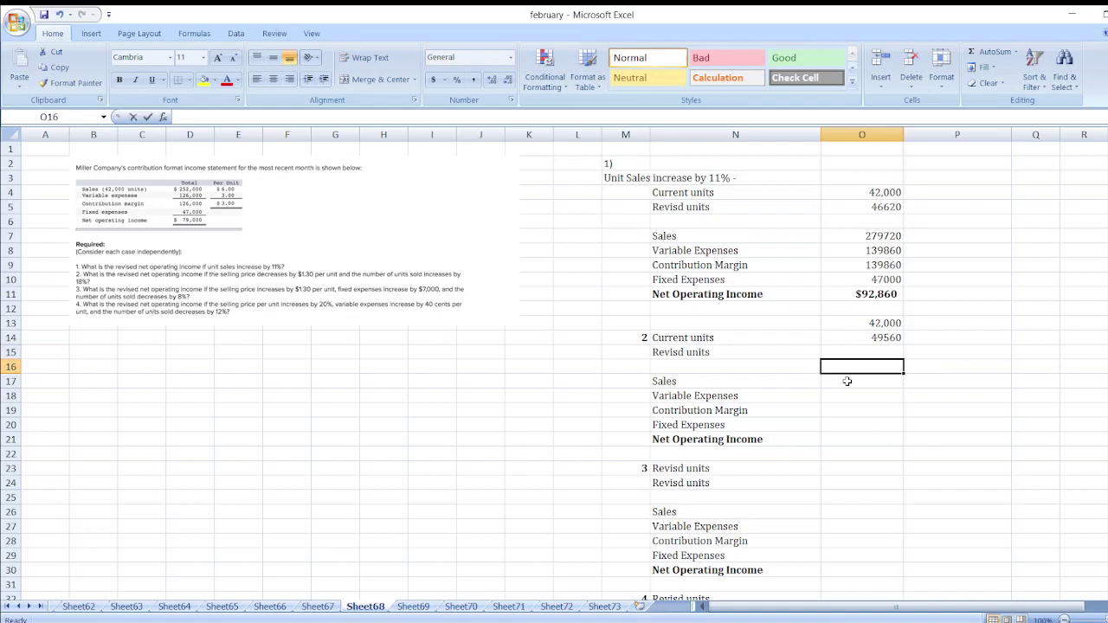
type(" Unit")
key("Tab")
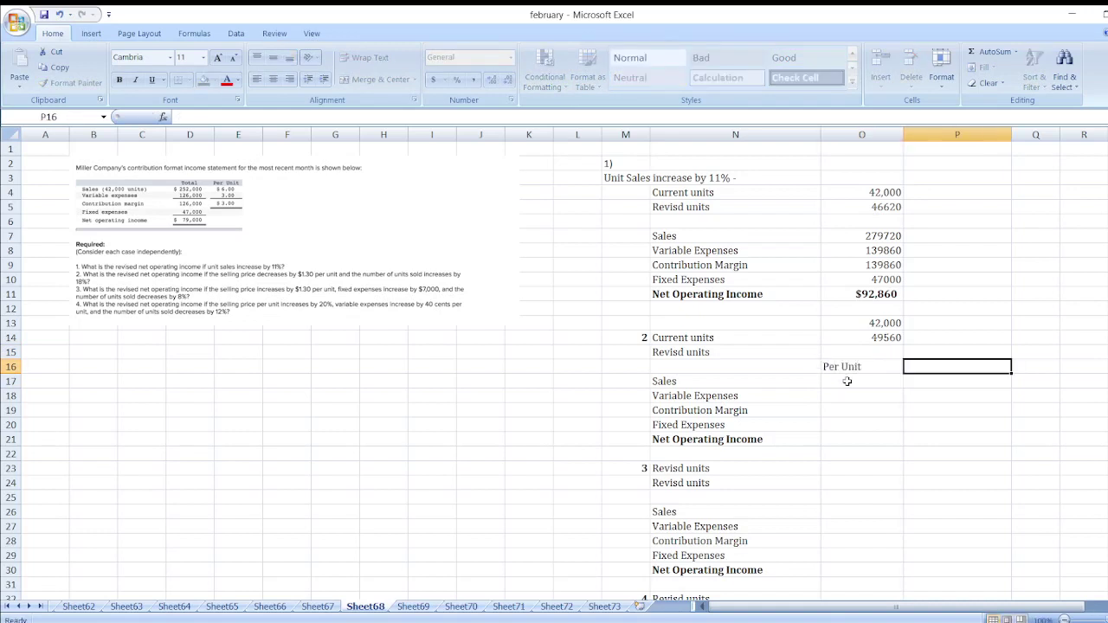
type("Total")
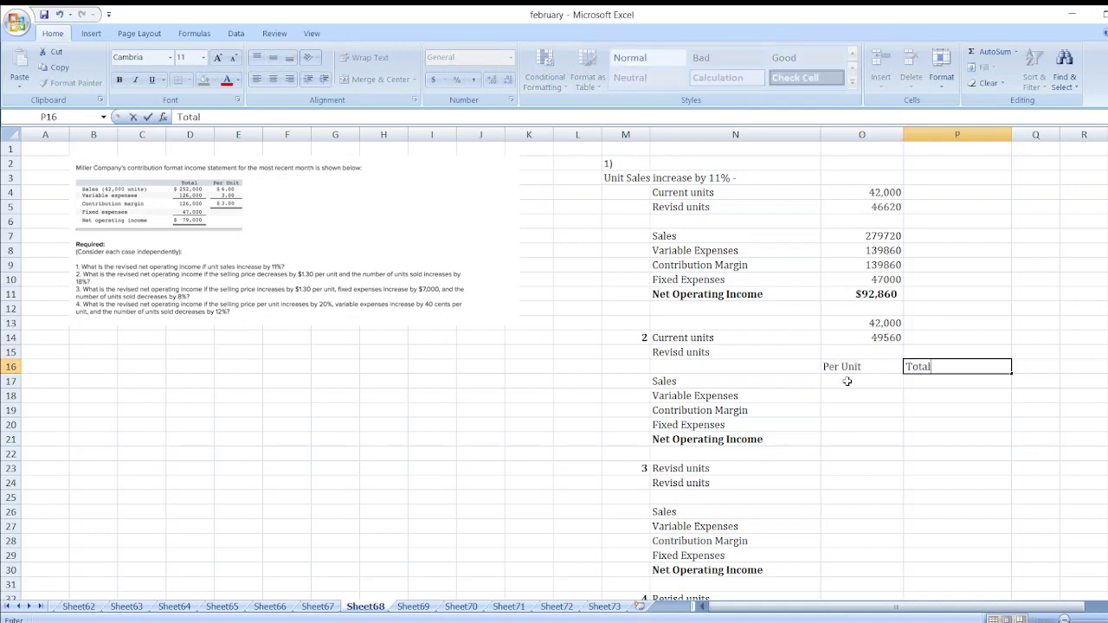
Enter case 2's per-unit selling price of 4.7 and variable expense of 3.
left_click(847, 381)
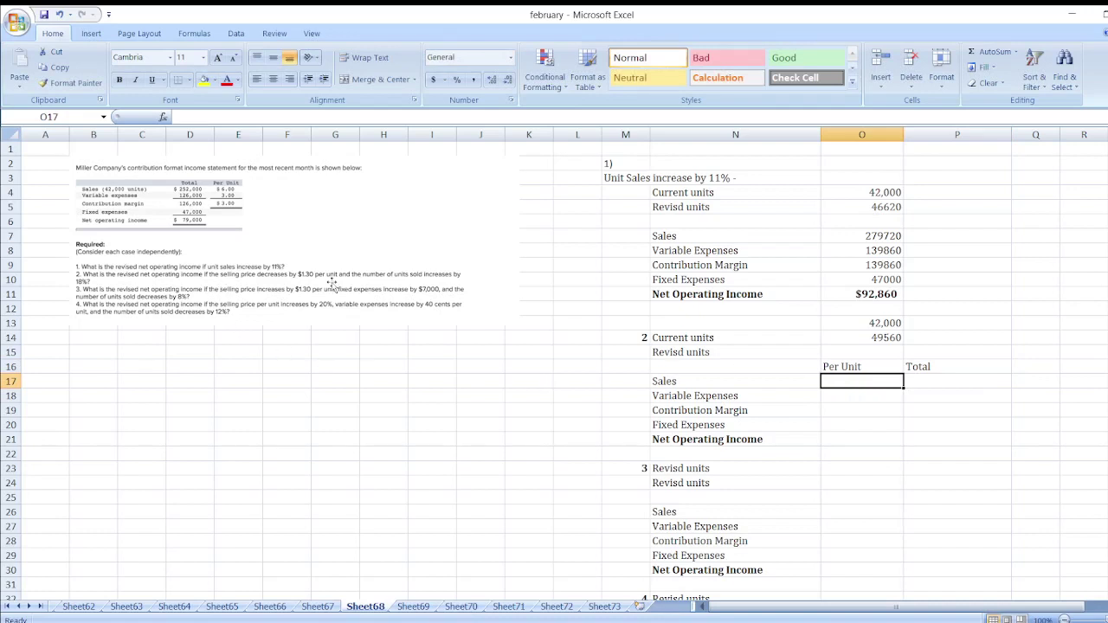
type("=")
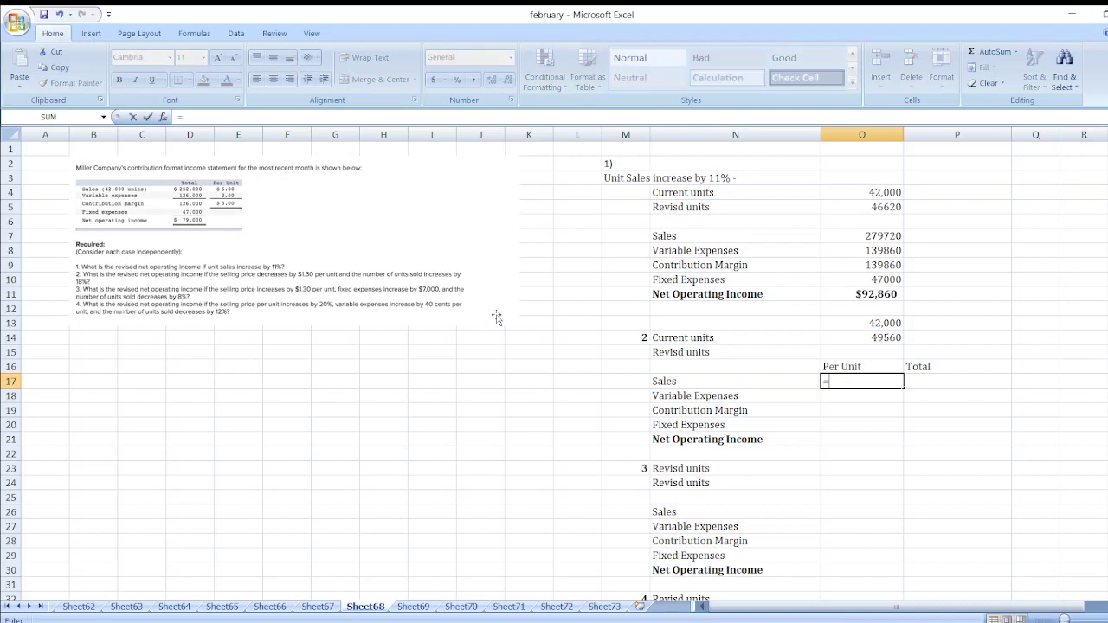
type("6*(1-")
key("BackSpace")
key("BackSpace")
key("BackSpace")
key("BackSpace")
type("-1.3")
key("Return")
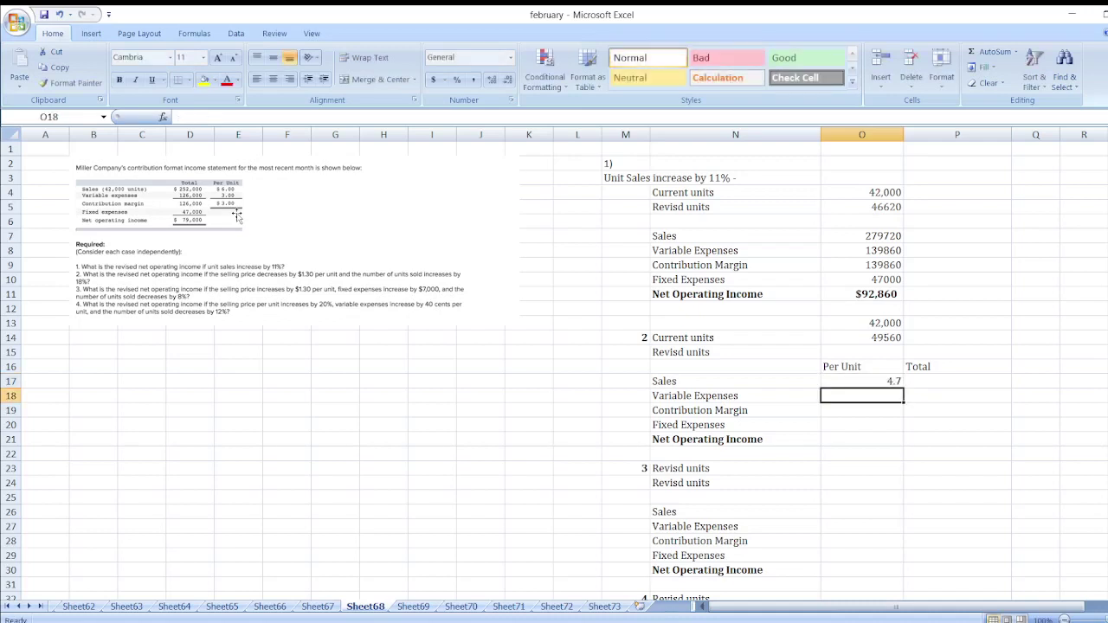
type("3")
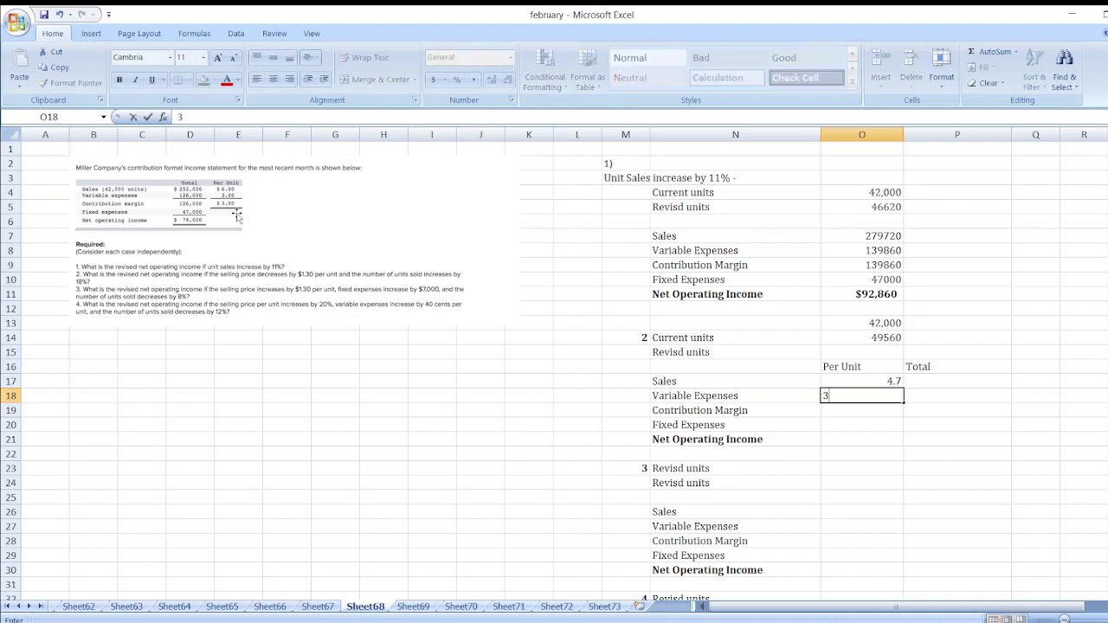
key("Return")
Begin case 2's total sales formula from the per-unit selling price.
key("Right")
key("Up")
key("Up")
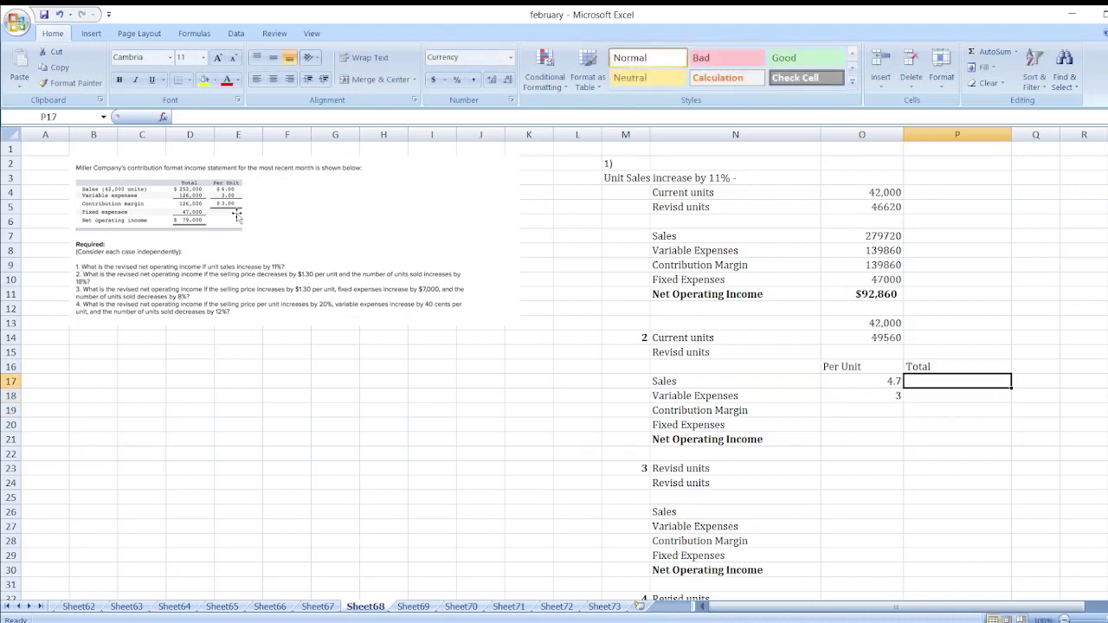
type("=")
key("Left")
type("*")
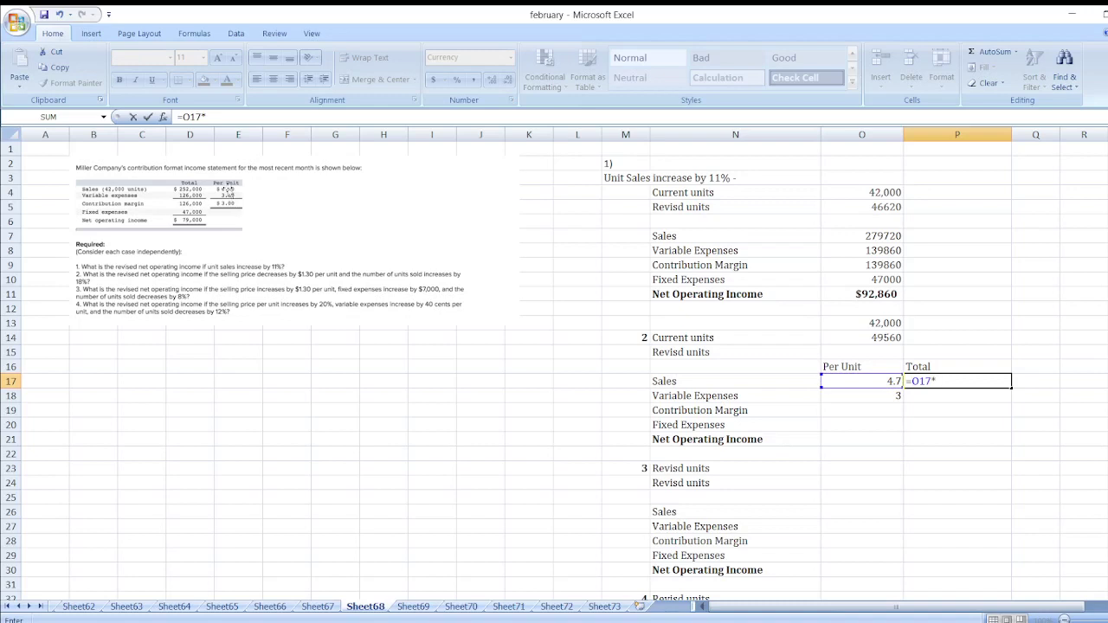
Multiply the per-unit figures by revised units for sales $232,932 and variable expenses $148,680.
left_click(871, 338)
key("Return")
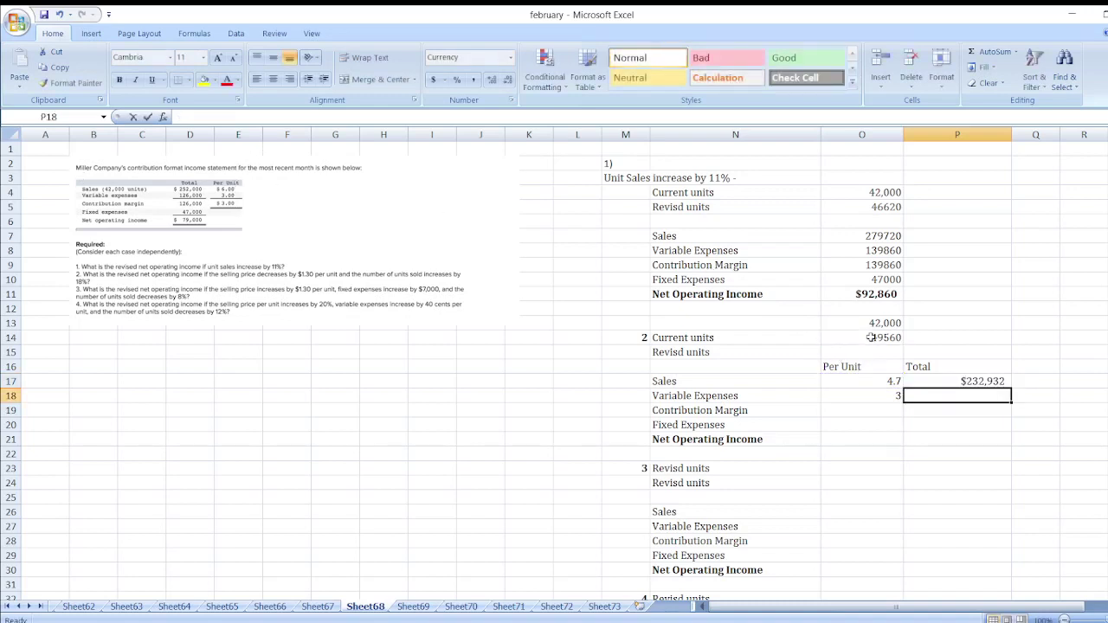
type("=")
left_click(881, 396)
type("*")
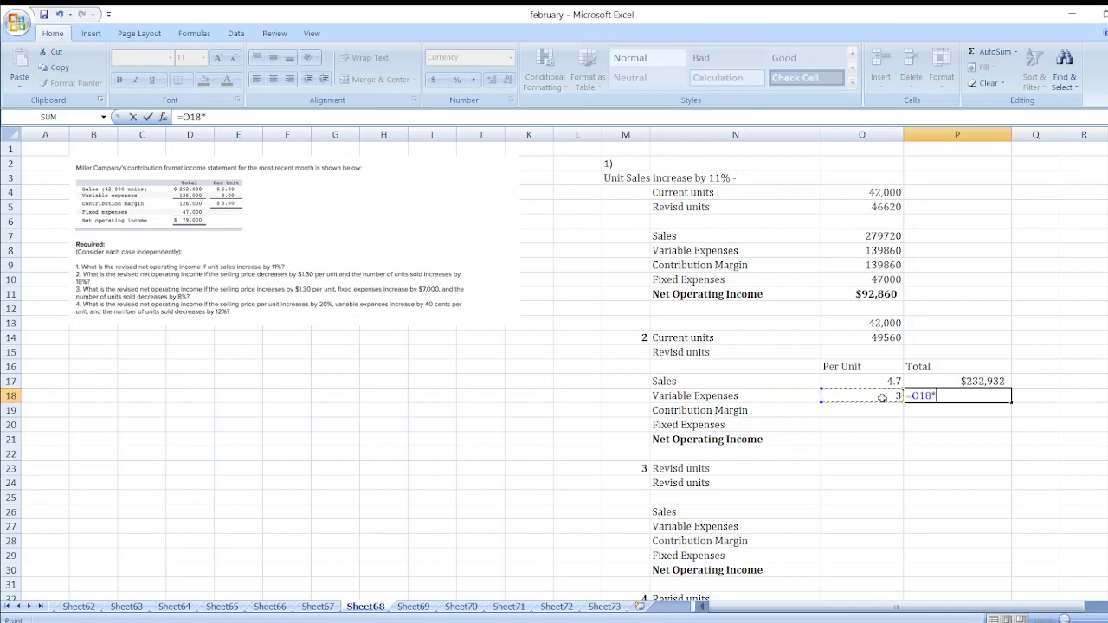
left_click(868, 335)
key("Return")
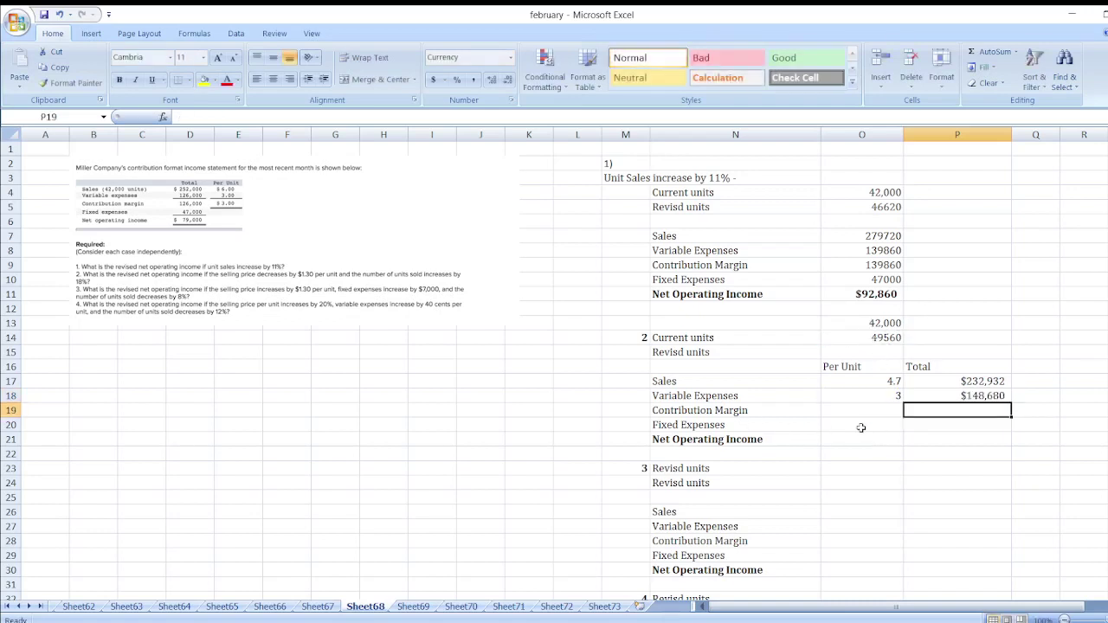
Add contribution margin $84,252, fixed expenses $47,000 and net operating income $37,252.
type("=")
key("Up")
key("Up")
type("-")
key("Up")
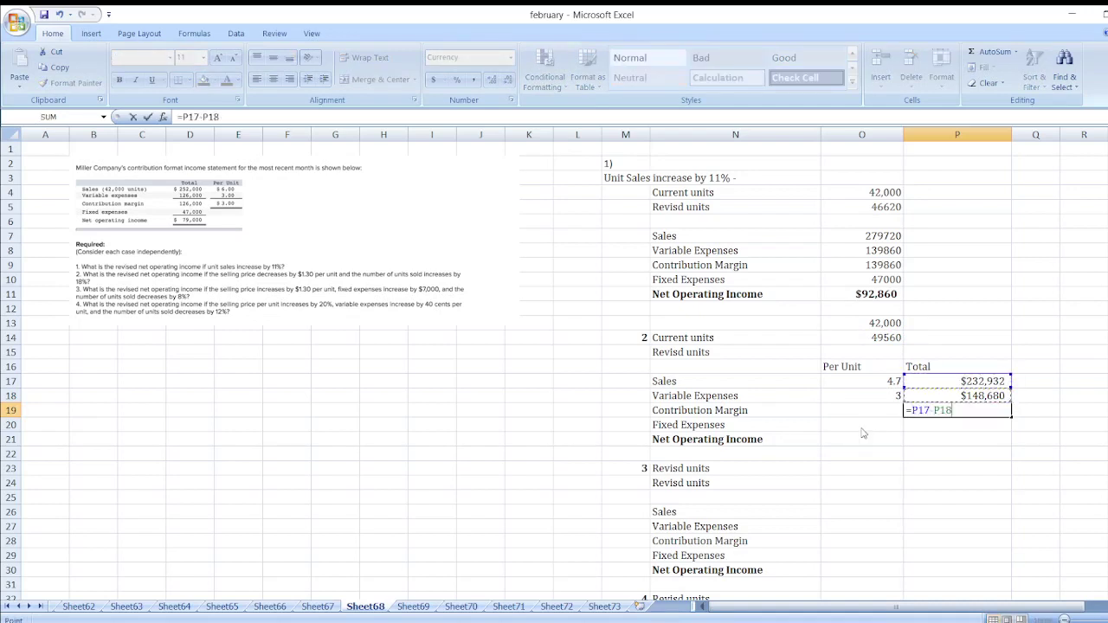
key("Return")
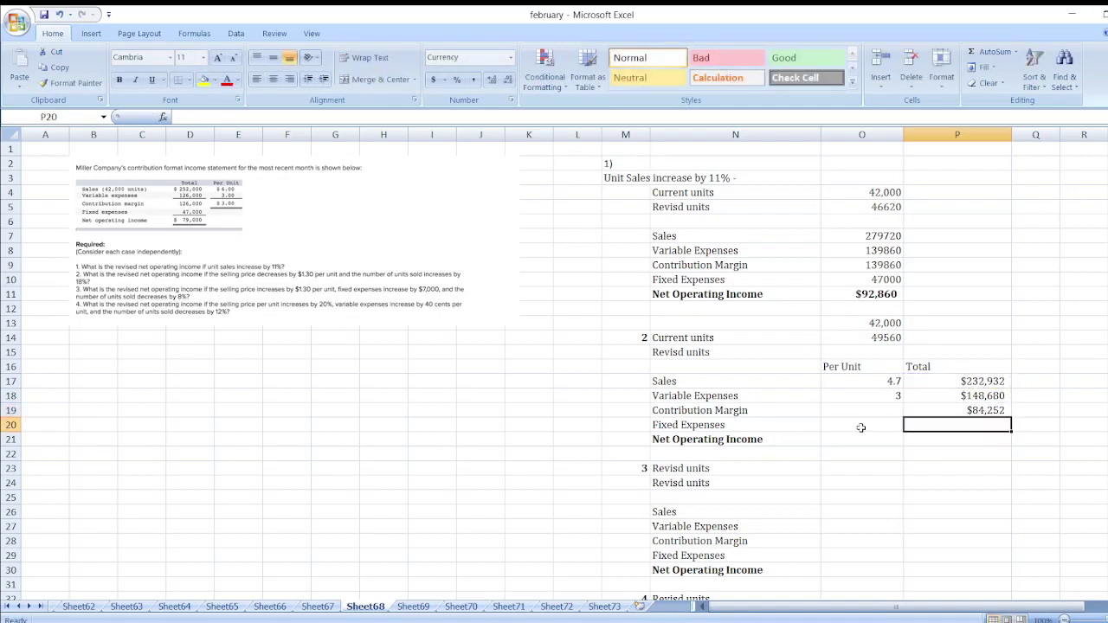
type("47000")
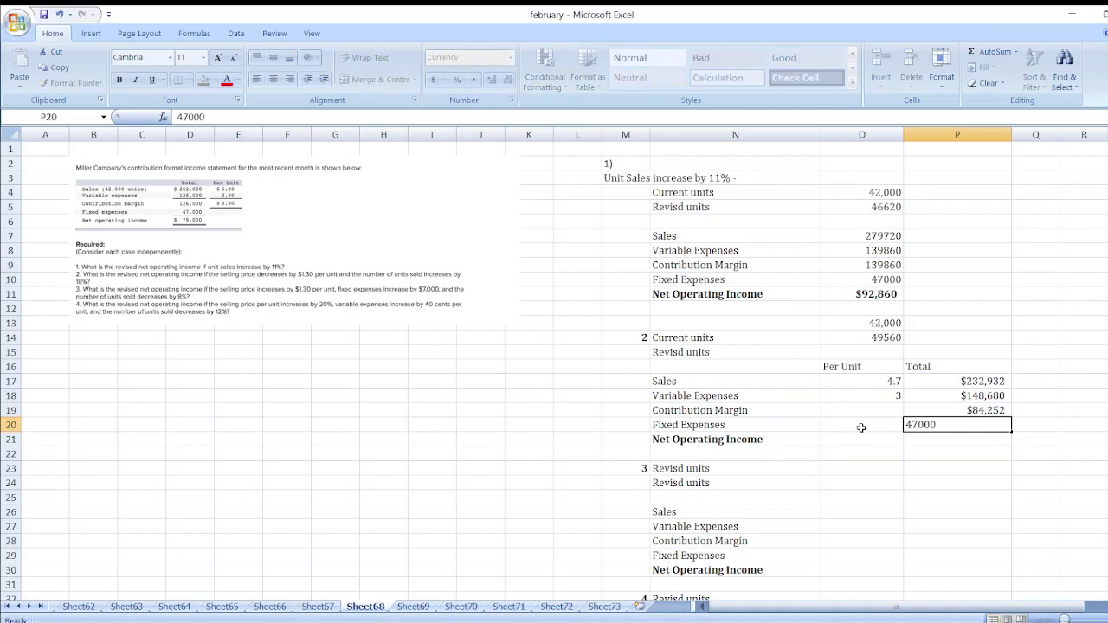
key("Return")
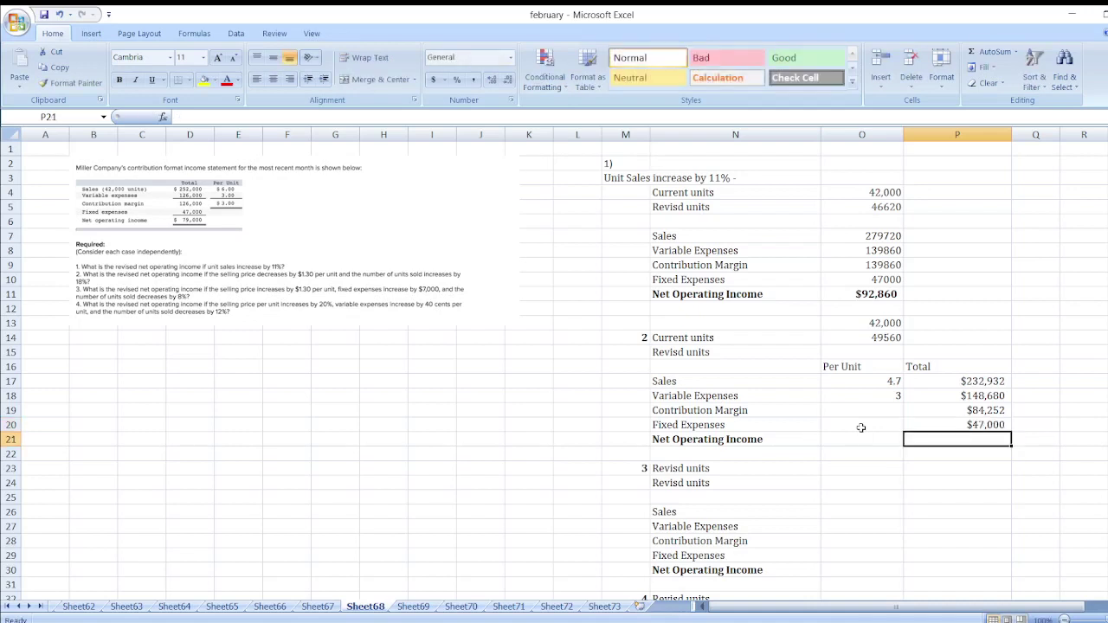
type("=")
key("Up")
key("Up")
type("-")
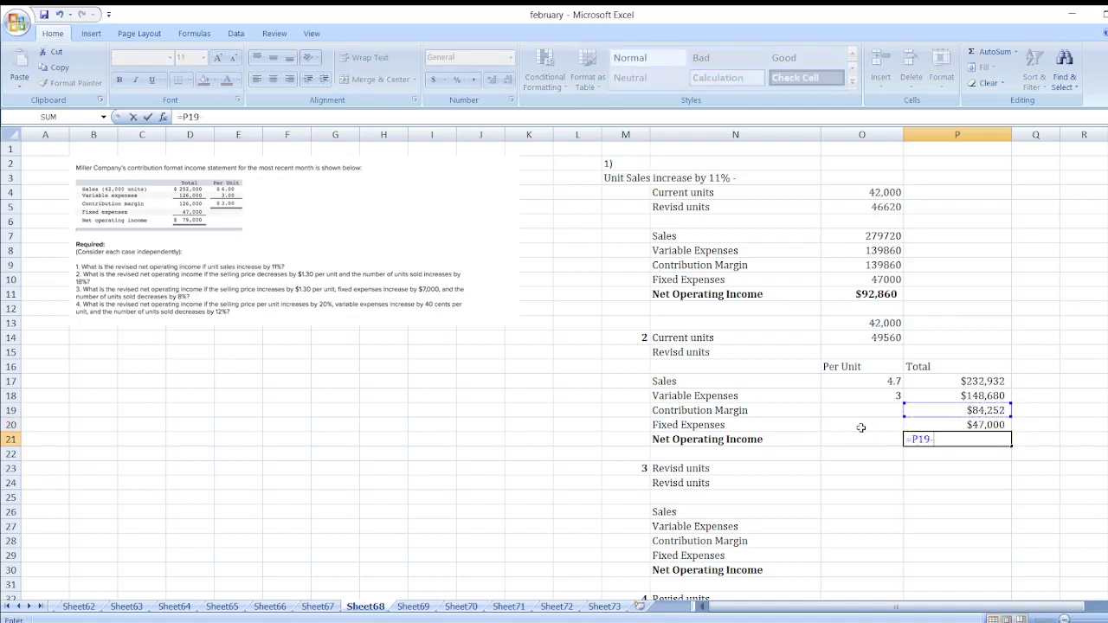
key("Up")
key("Return")
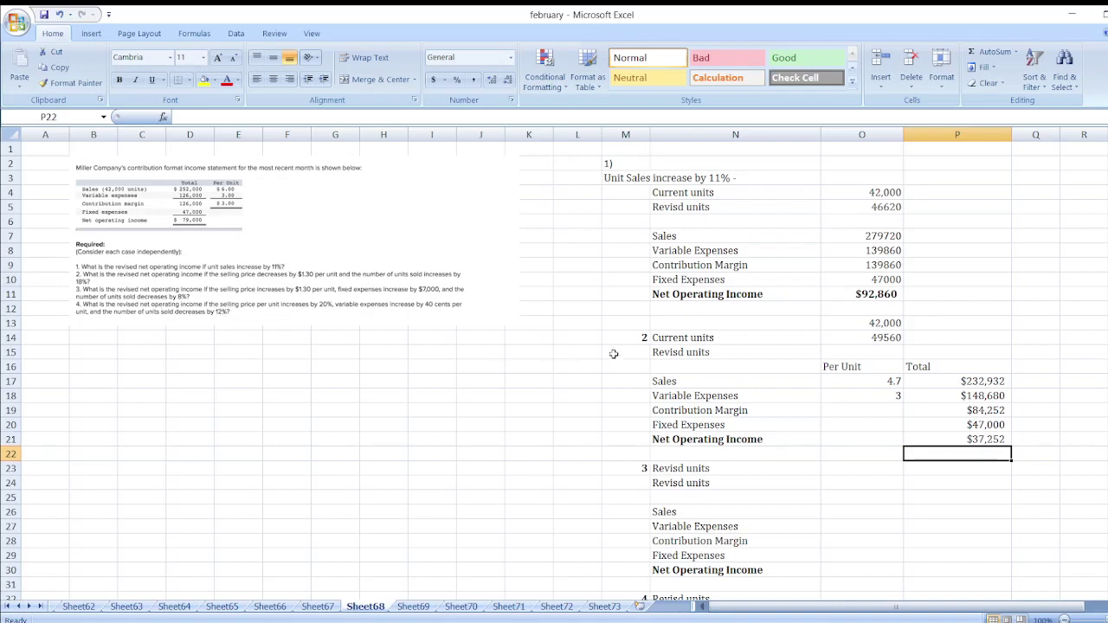
Move case 2's unit figures down one row to line up with their labels.
left_click(704, 339)
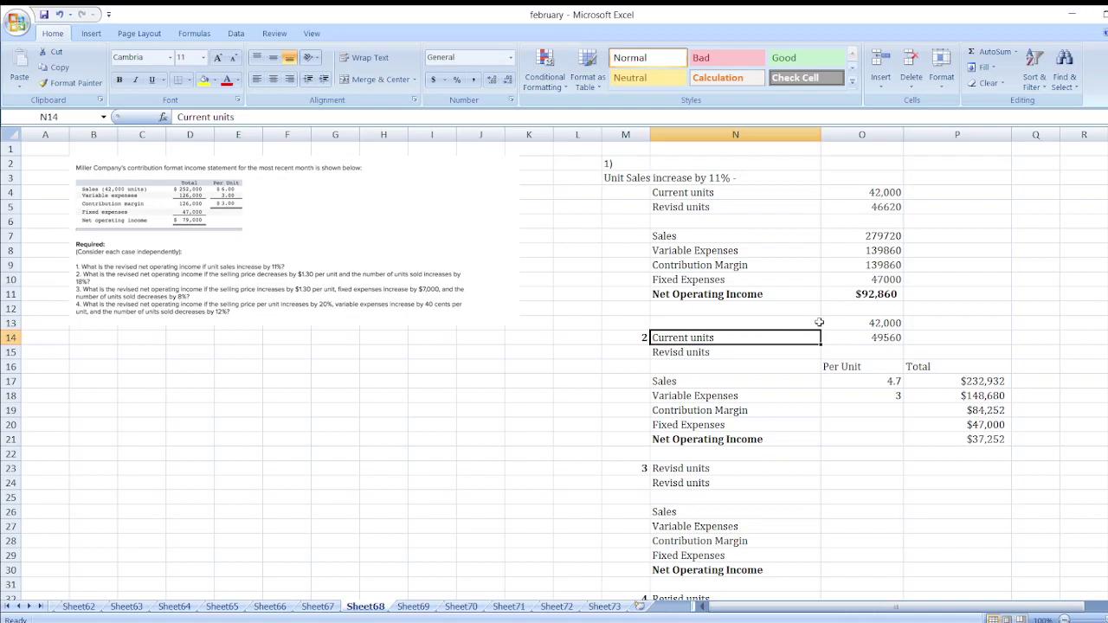
left_click_drag(830, 323, 870, 333)
key("ctrl+c")
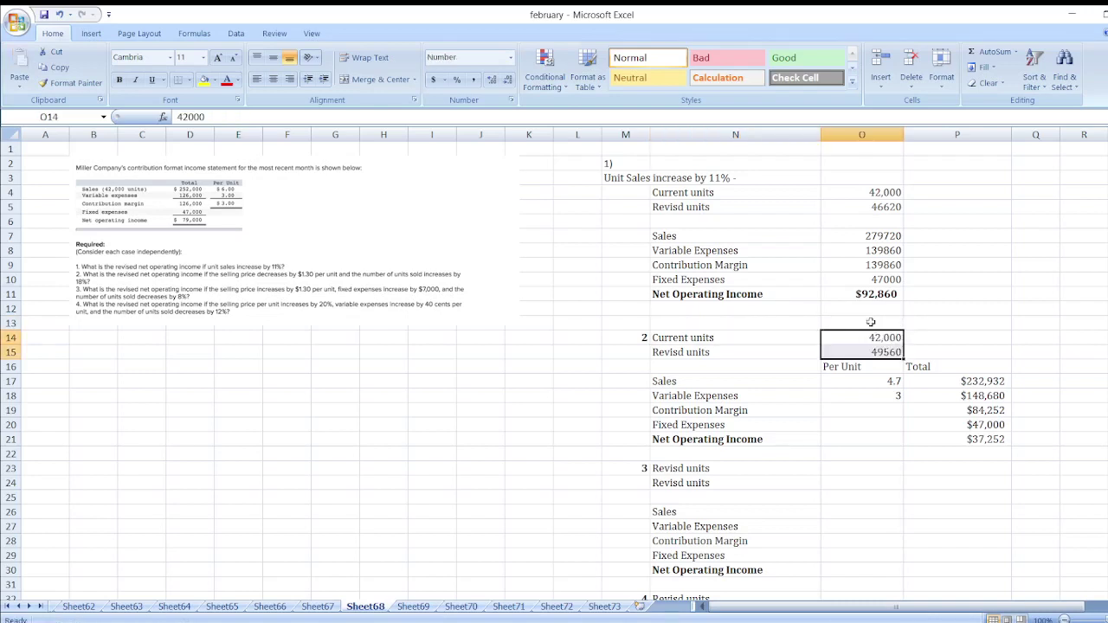
left_click(778, 336)
Copy case 2's unit labels and figures into case 3's unit rows.
key("shift+Right")
key("shift+Down")
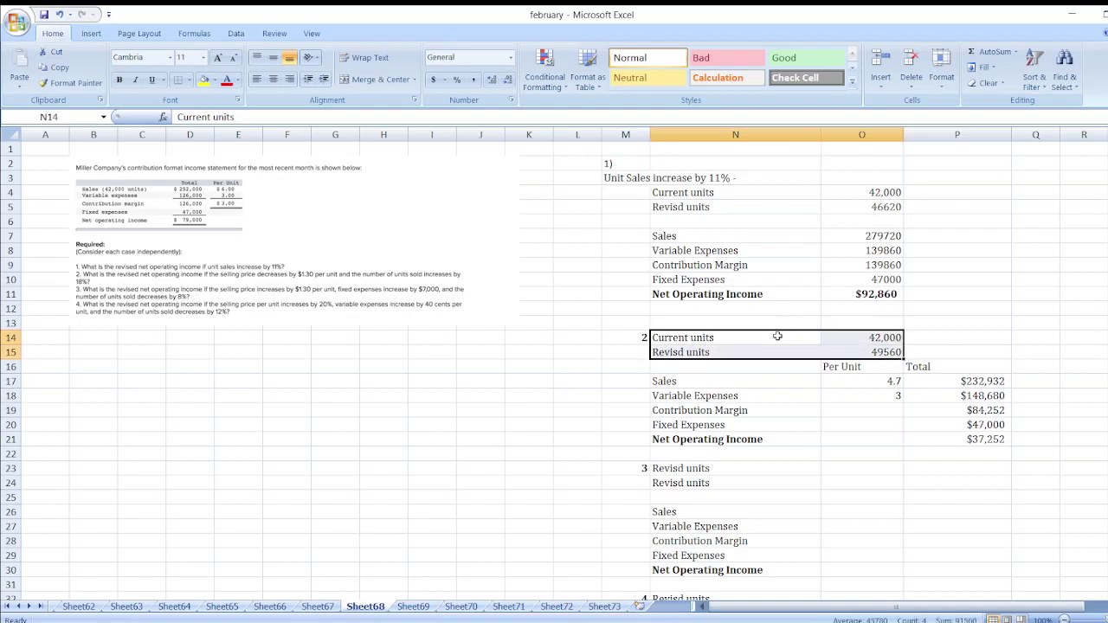
key("ctrl+c")
left_click(717, 482)
key("Up")
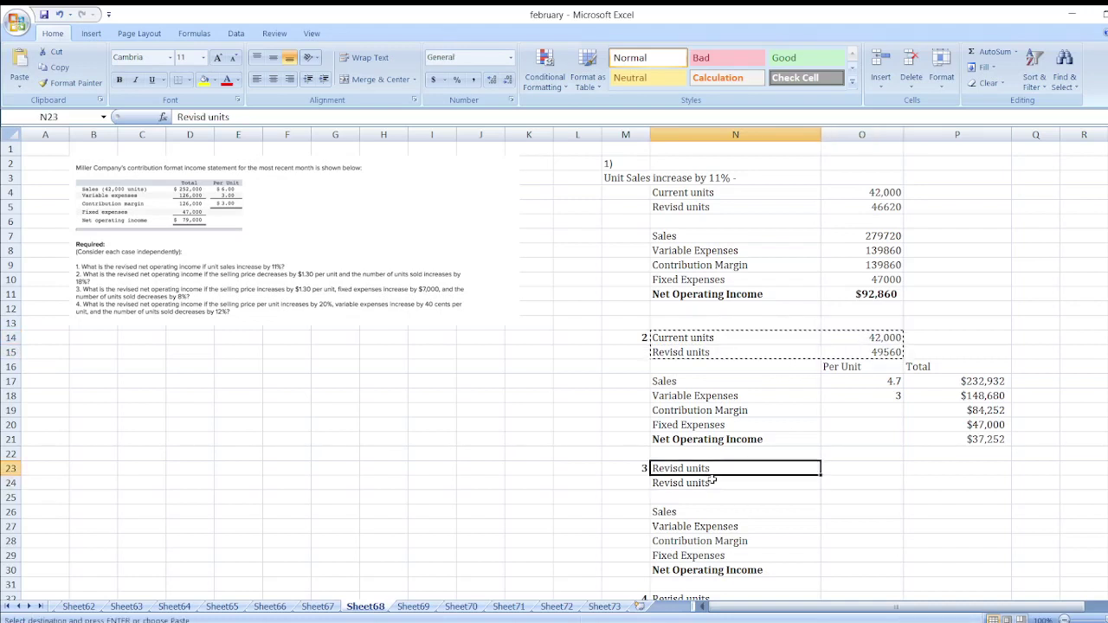
key("ctrl+v")
Change case 3's revised units to =O23*(1-8%), giving 38640.
left_click(858, 471)
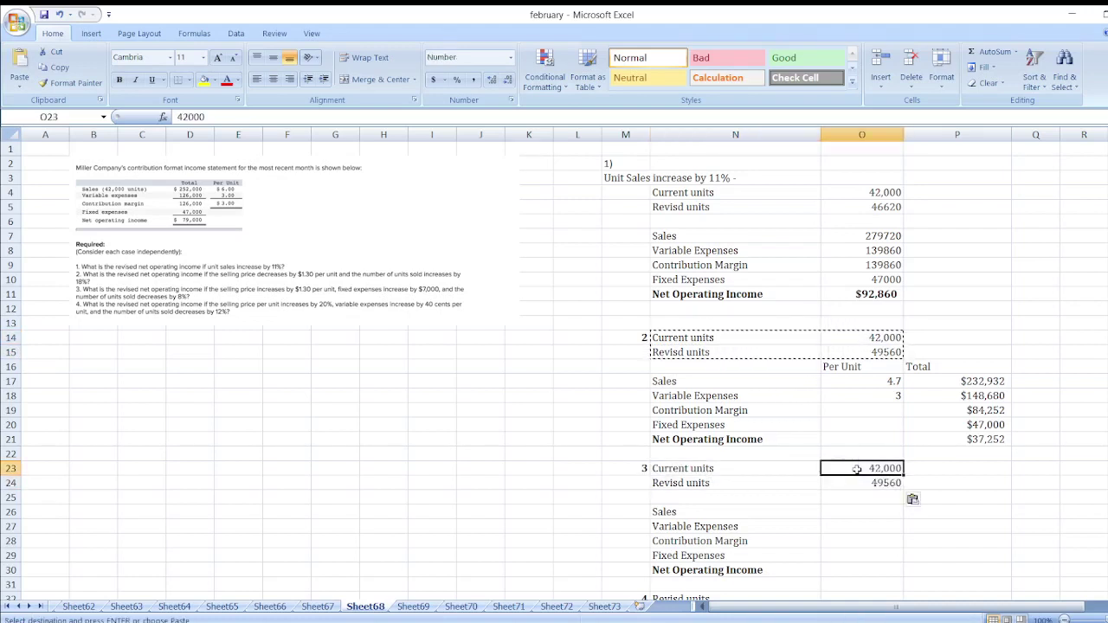
left_click(874, 487)
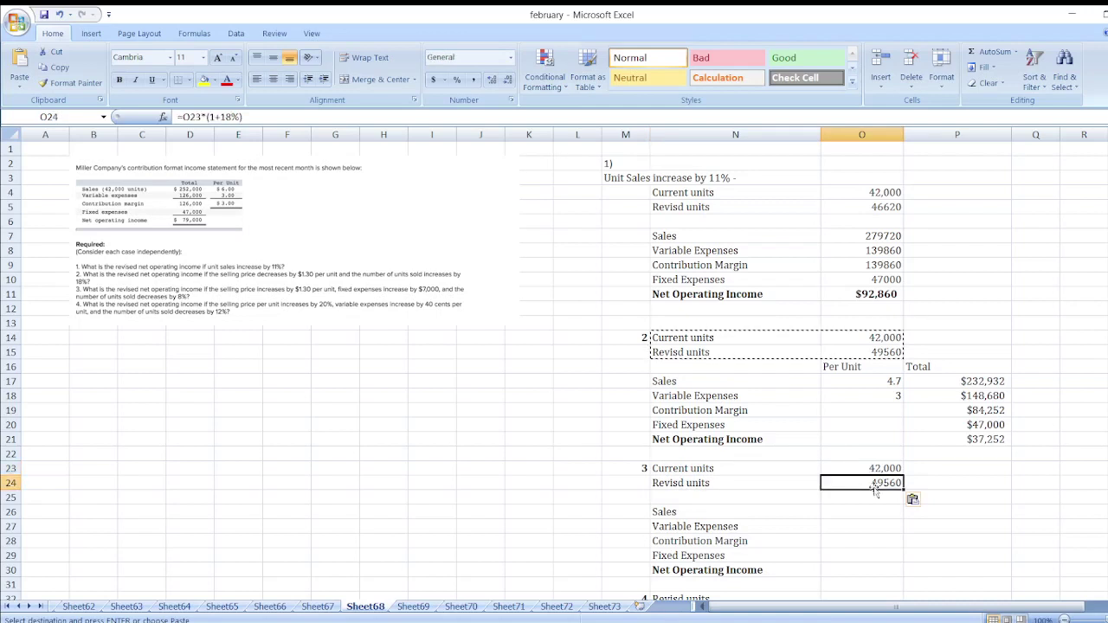
type("=O23")
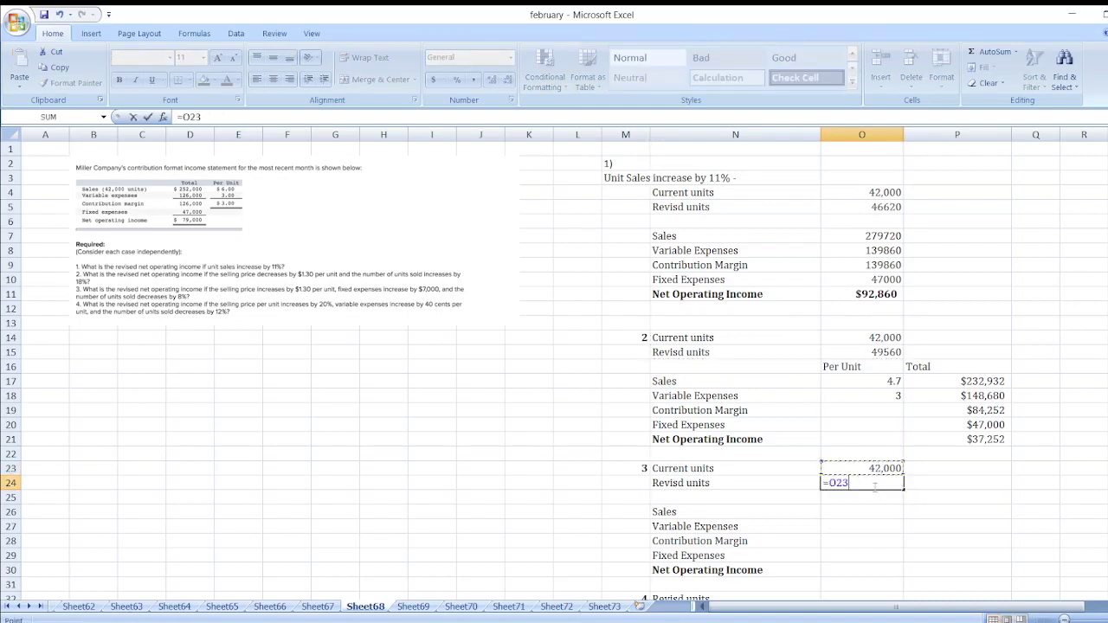
type("*(1-8%)")
key("Return")
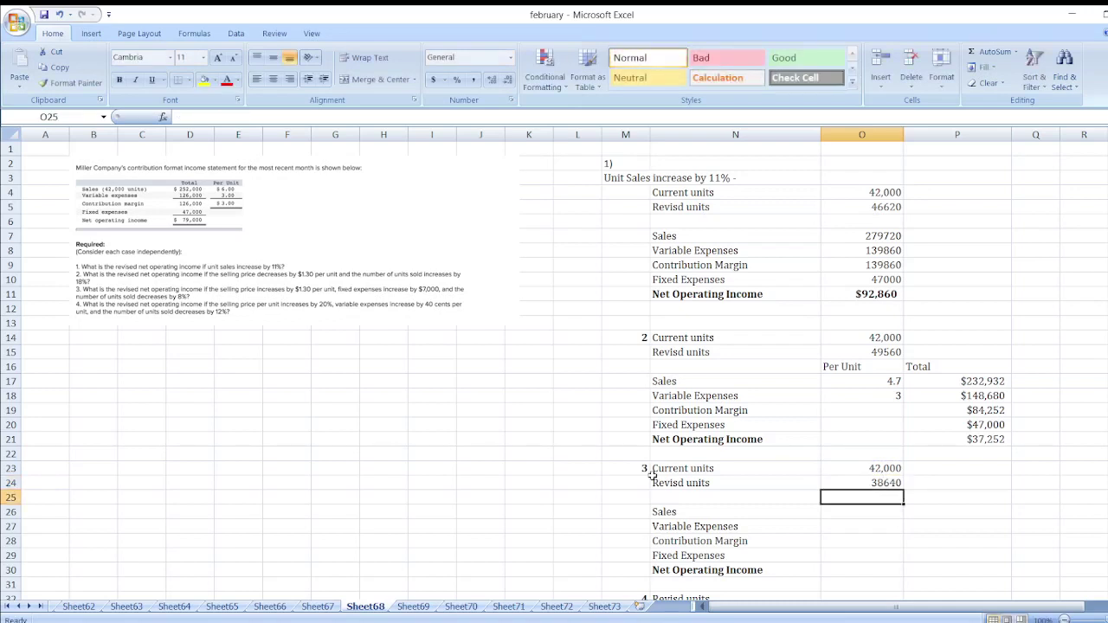
Add 'Per Unit' and 'Total' headings above case 3's statement.
left_click(863, 513)
key("Up")
type("Per Unit")
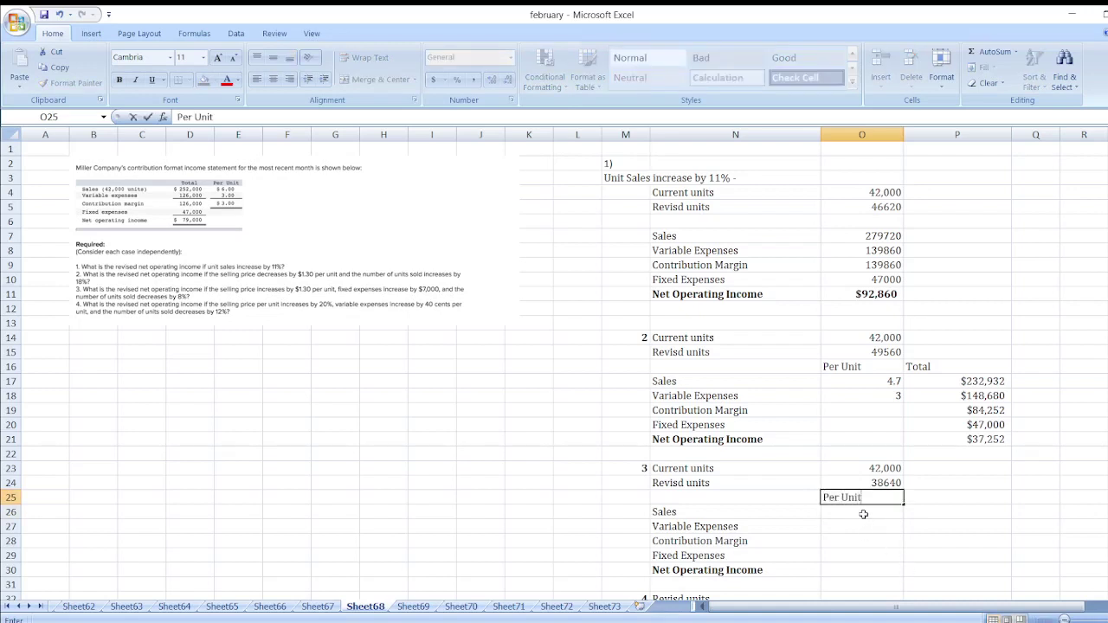
key("Tab")
type("Total")
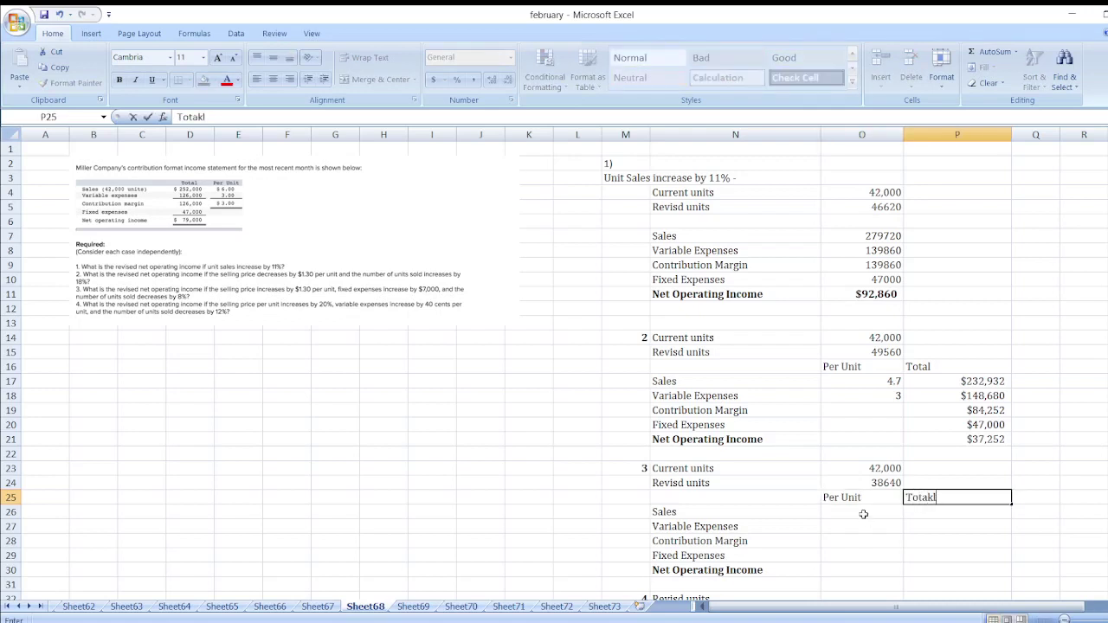
key("BackSpace")
type("l")
key("Return")
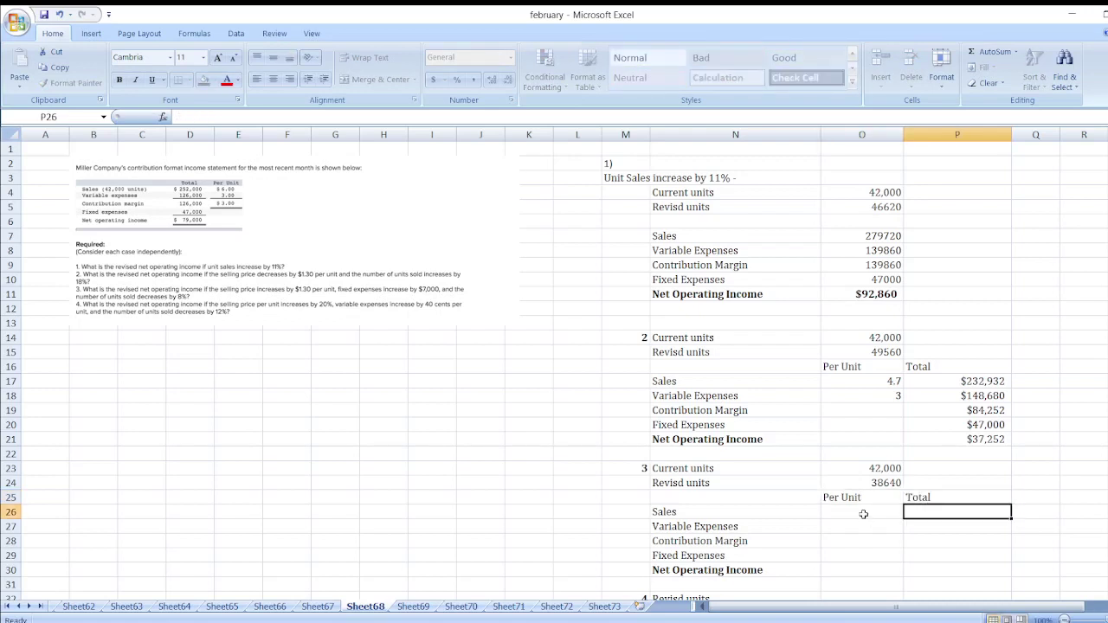
left_click(863, 515)
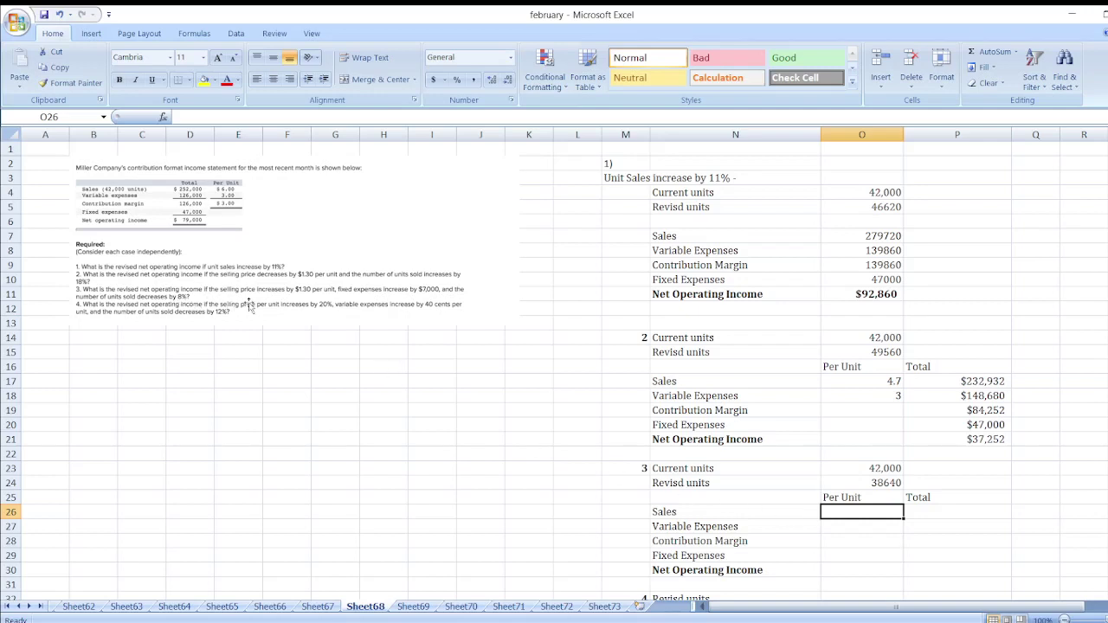
Enter case 3's per-unit selling price =6+1.3 (7.3) and variable expense 3.
type("=6")
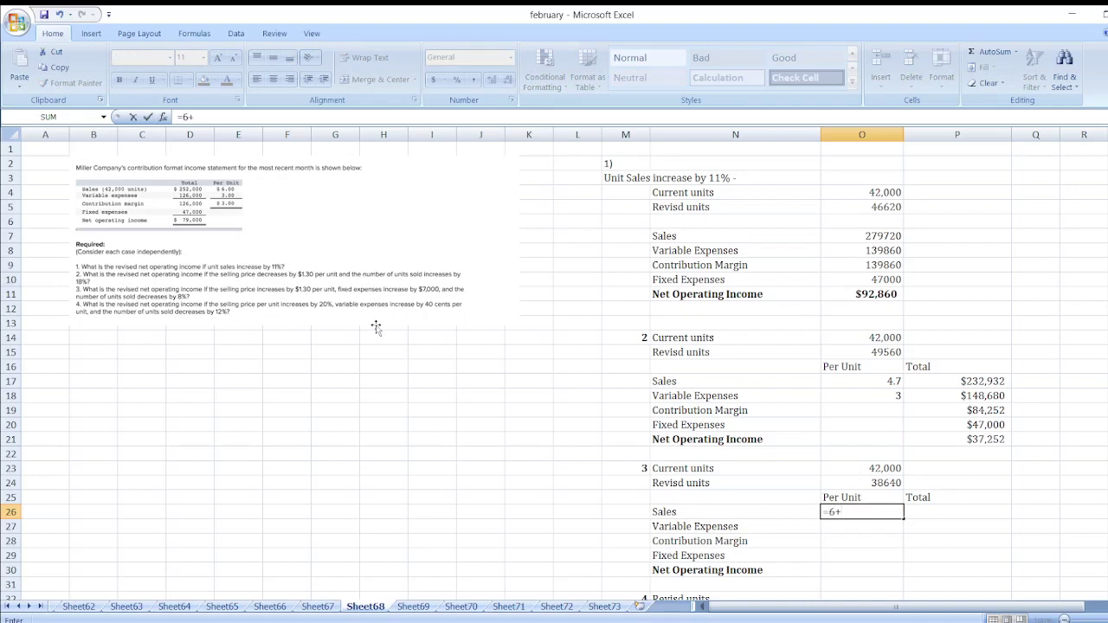
type("+1.3")
key("Return")
key("Right")
key("Left")
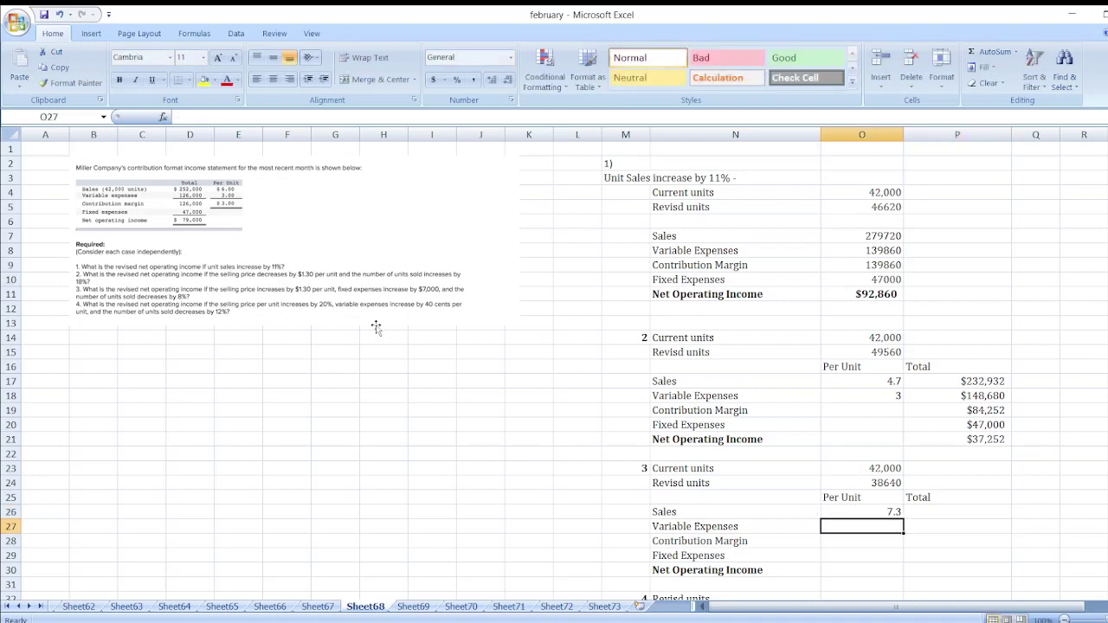
type("3")
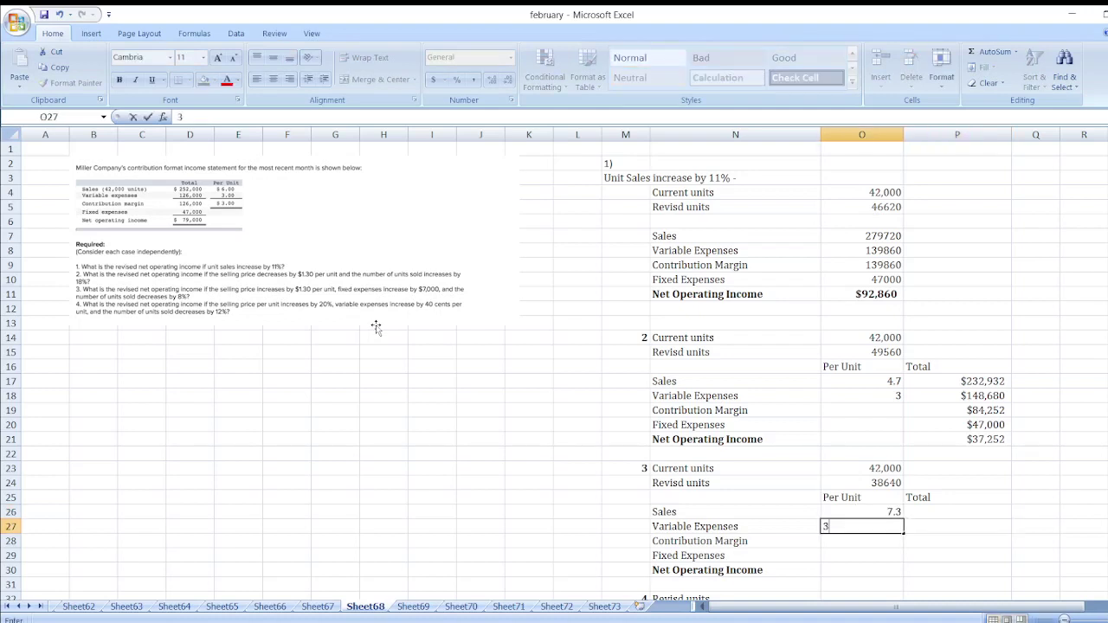
key("Right")
key("Up")
Compute total sales and total variable expenses as per-unit figures times case 3's revised units.
type("=")
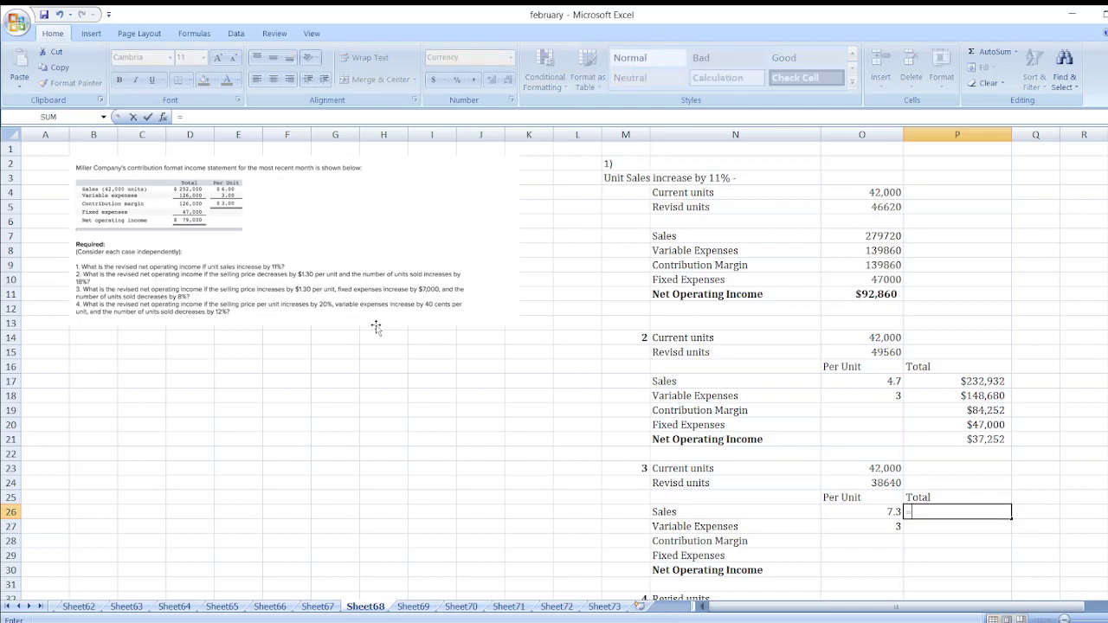
key("Left")
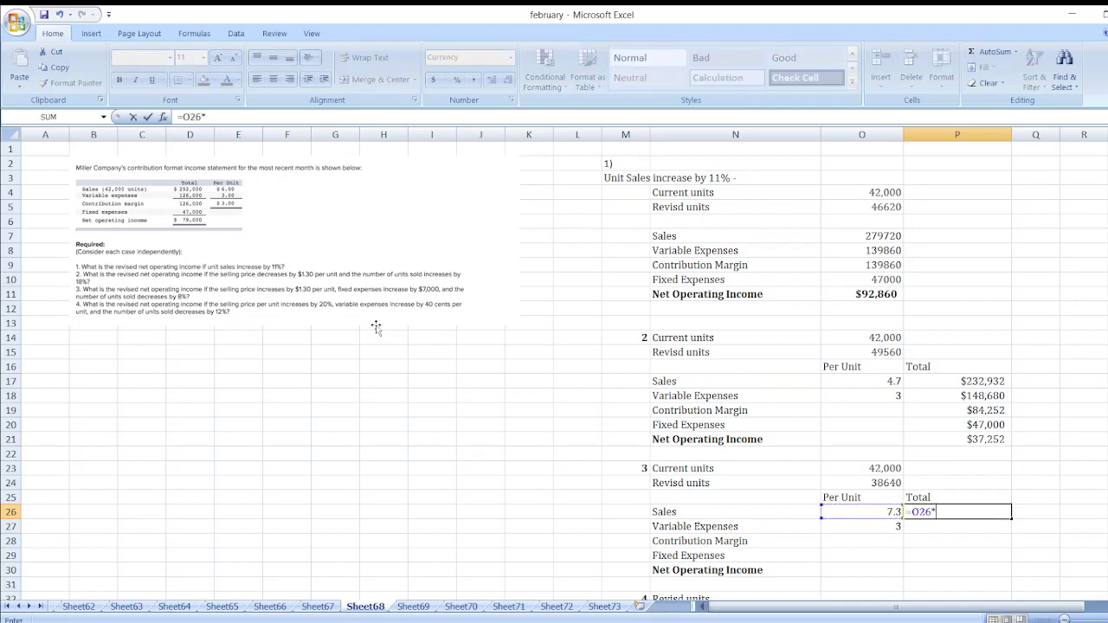
type("*")
left_click(853, 488)
key("Return")
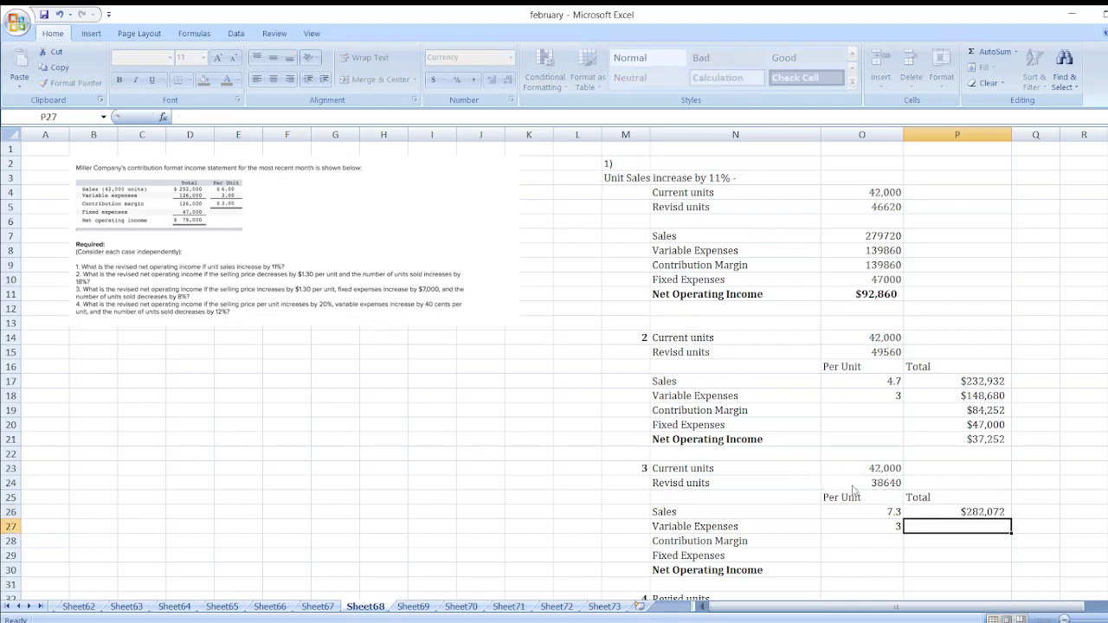
type("=")
left_click(871, 524)
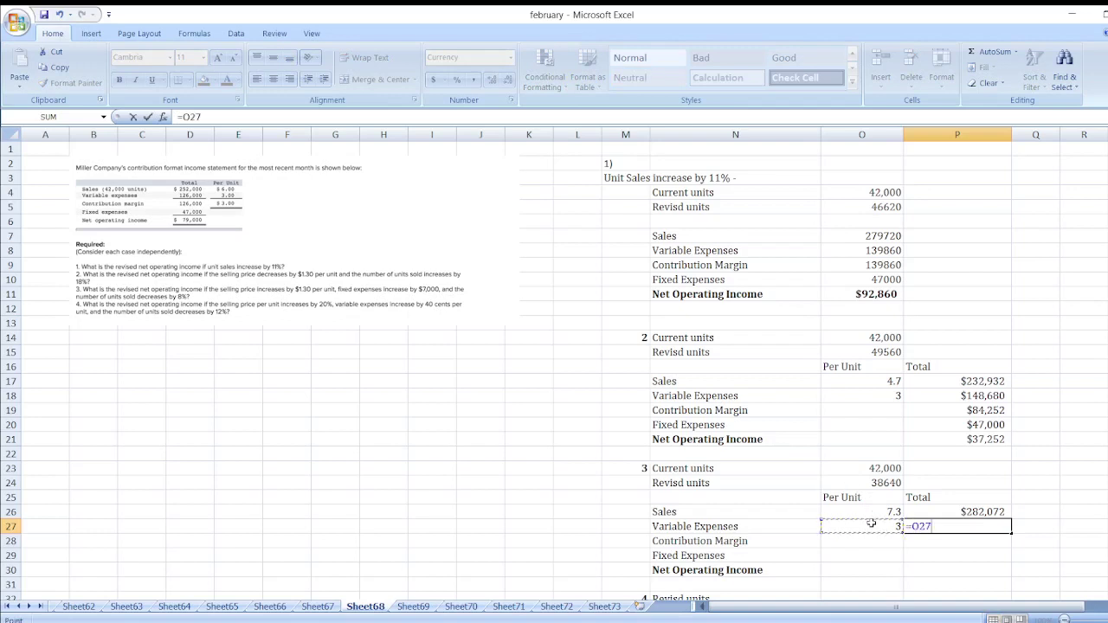
type("*")
left_click(853, 479)
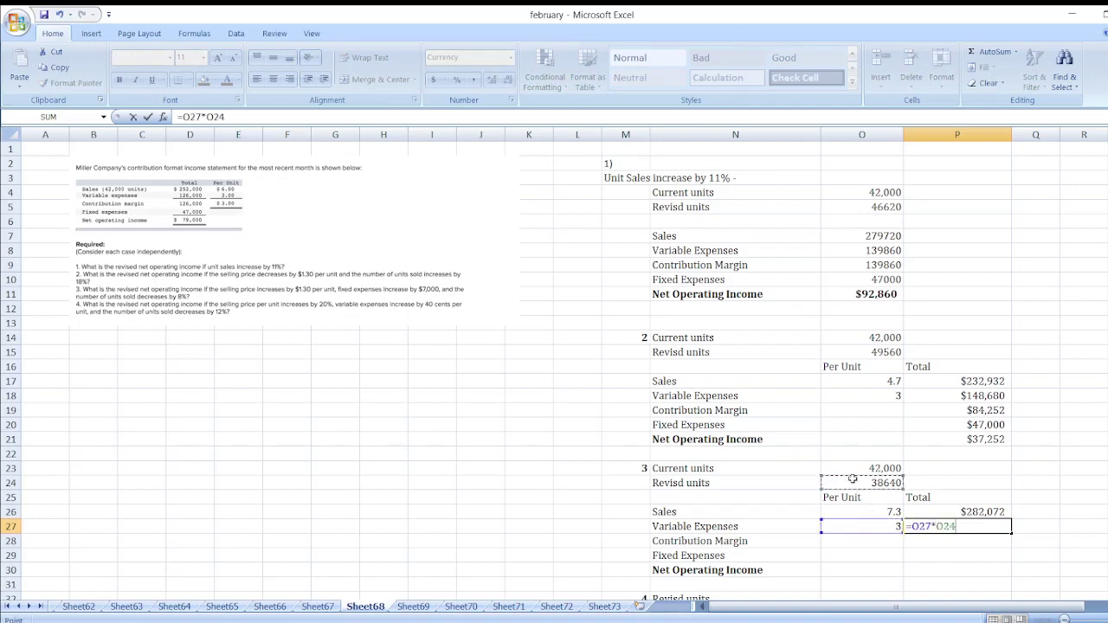
key("Return")
Add contribution margin $166,152, fixed expenses $47,000 and net operating income $119,152.
type("=")
key("Up")
key("Up")
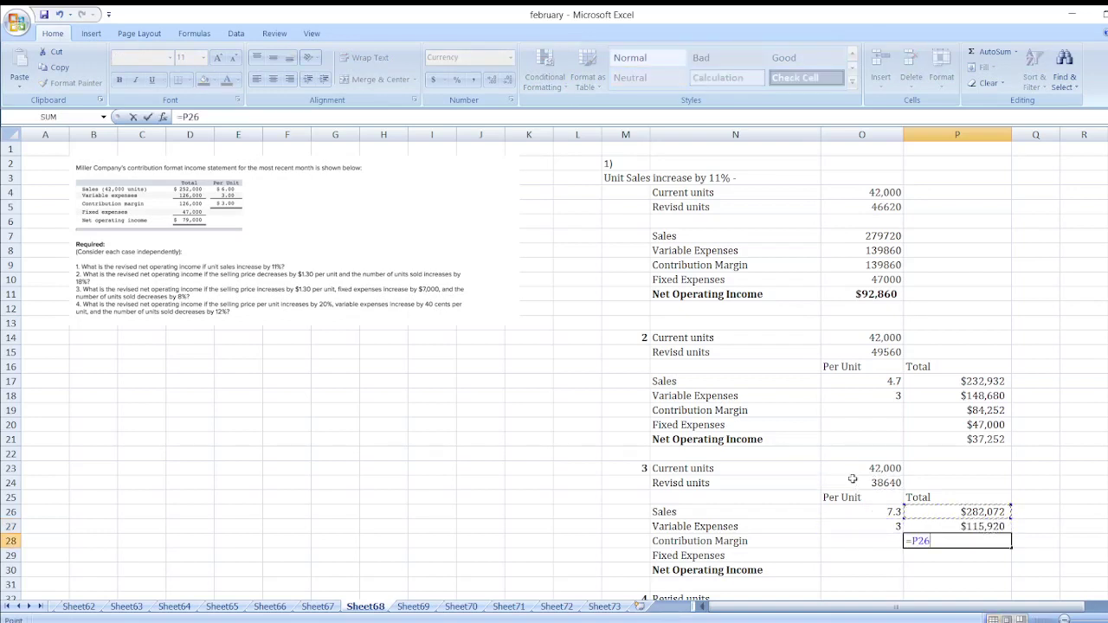
type("-")
key("Up")
key("Return")
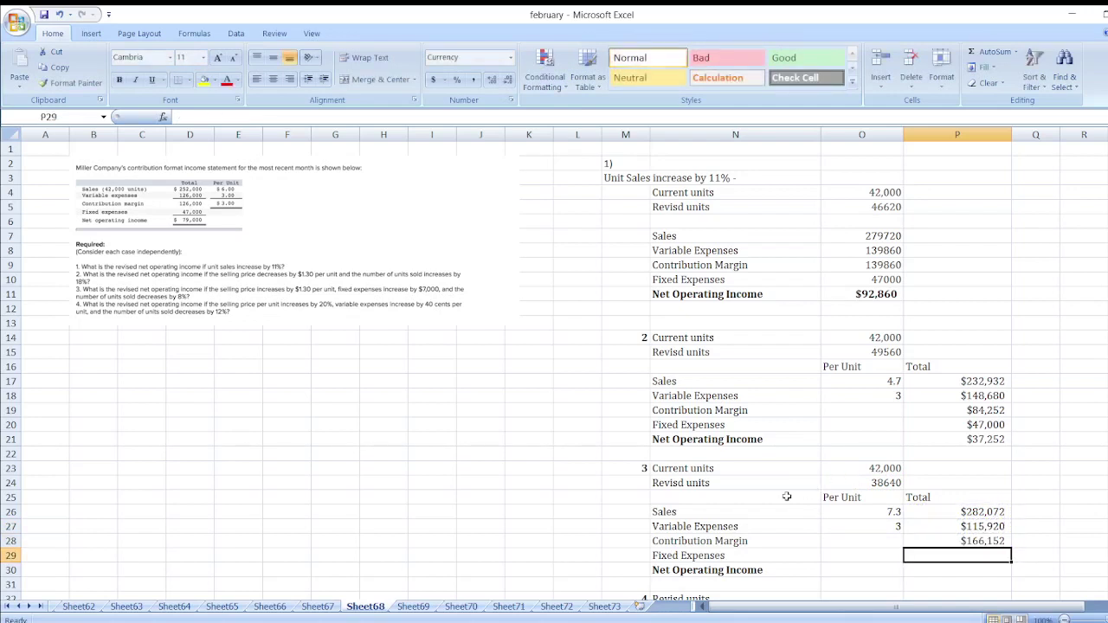
type("47000")
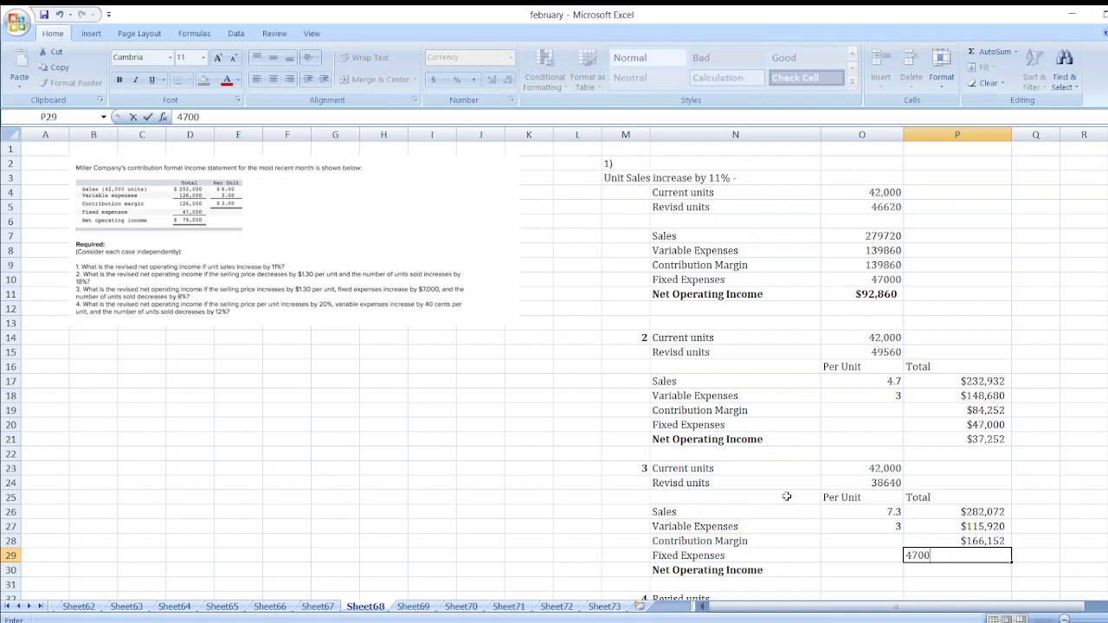
key("Return")
type("=")
key("Up")
key("Up")
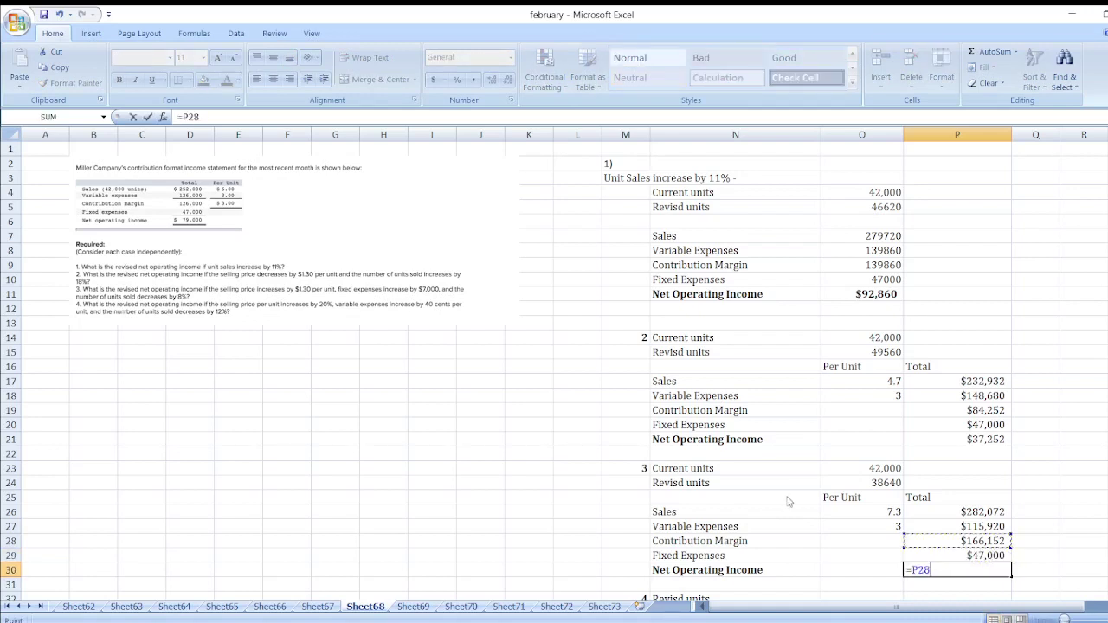
type("-")
key("Up")
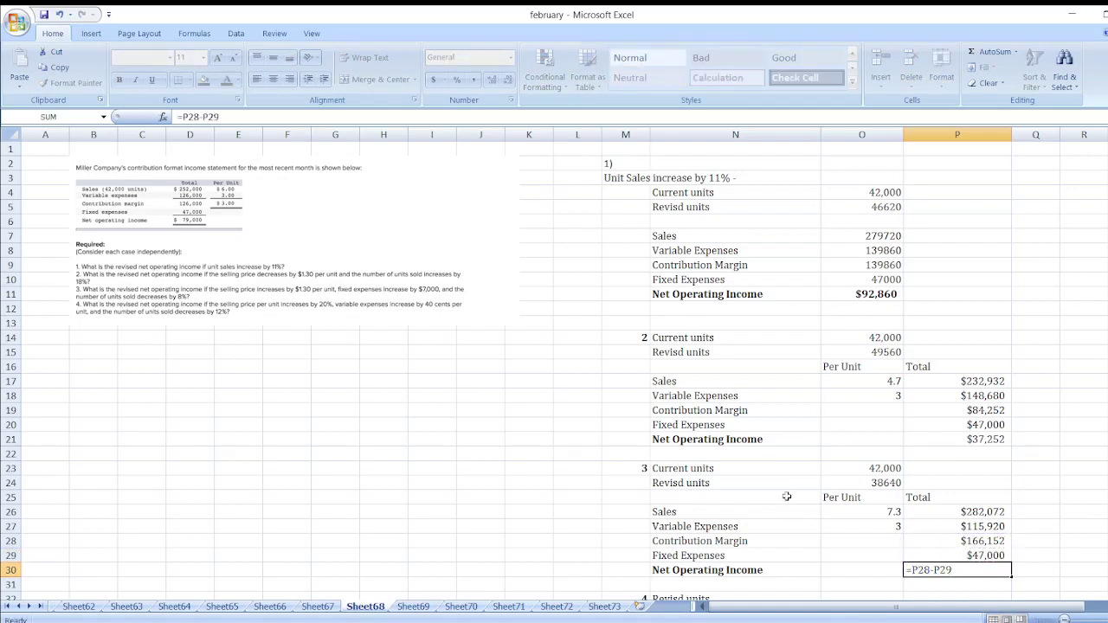
key("Return")
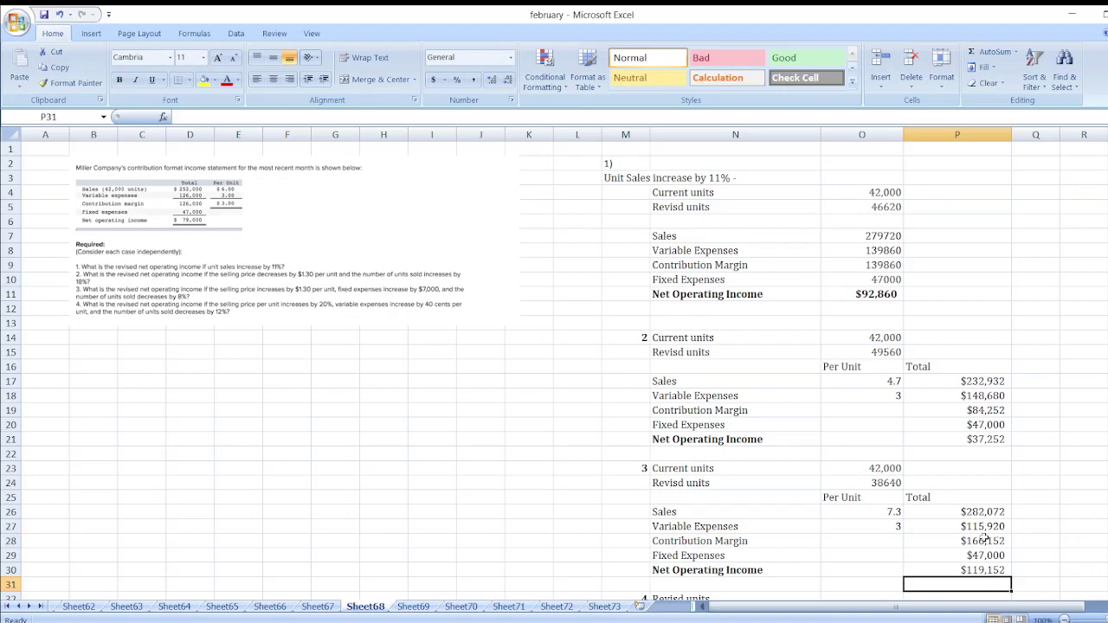
Change scenario 3's fixed expenses to =47000+7000, totaling $54,000.
scroll(554, 371, "down", 2)
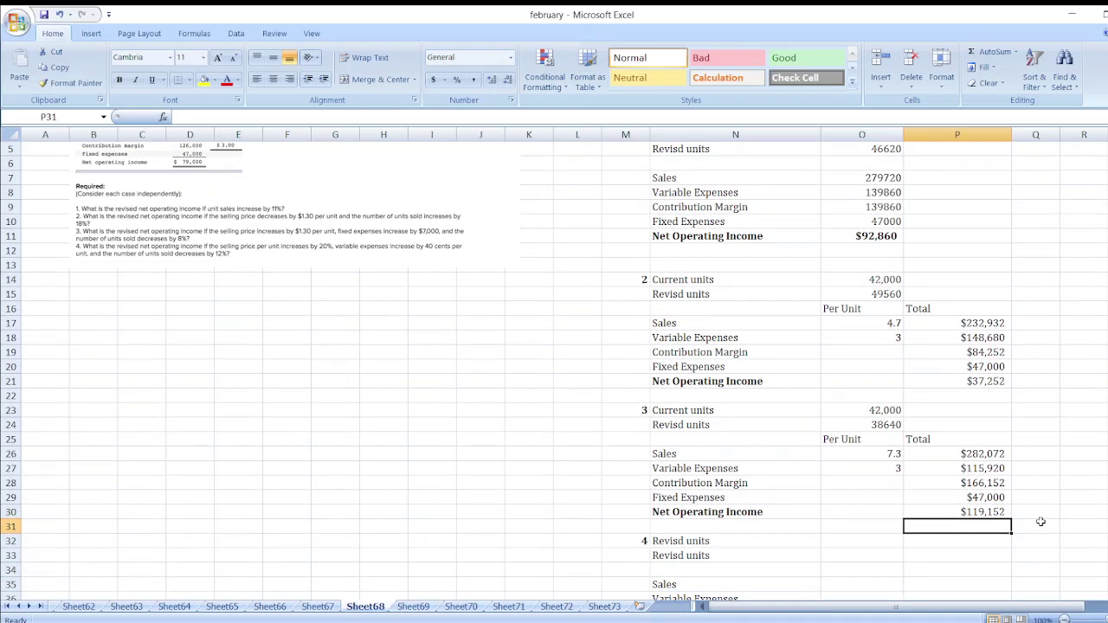
left_click(973, 491)
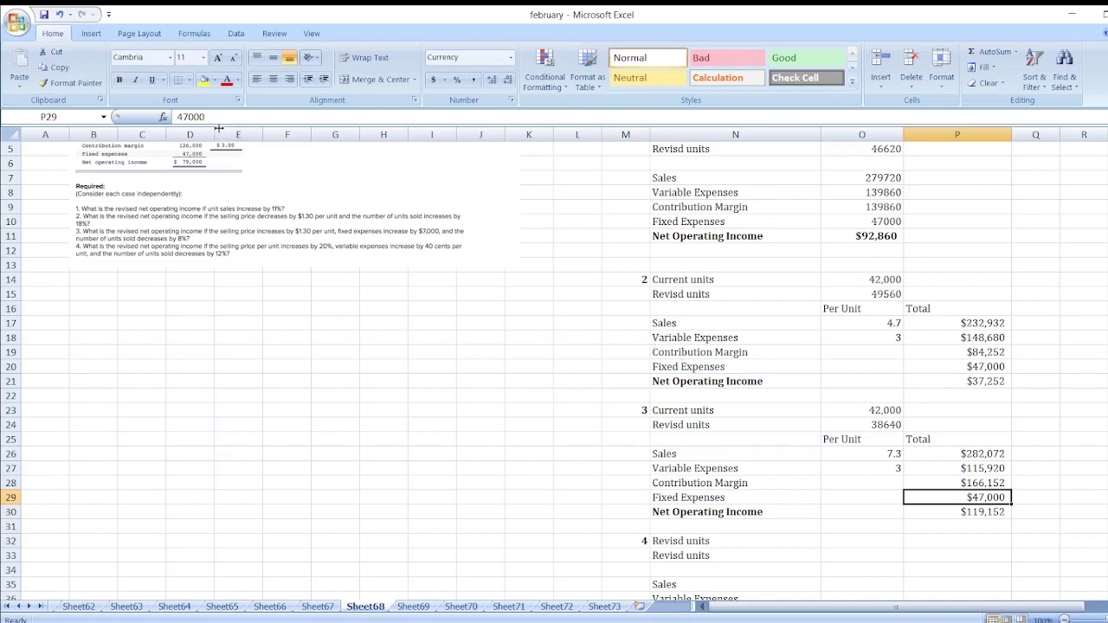
left_click(184, 116)
type("=")
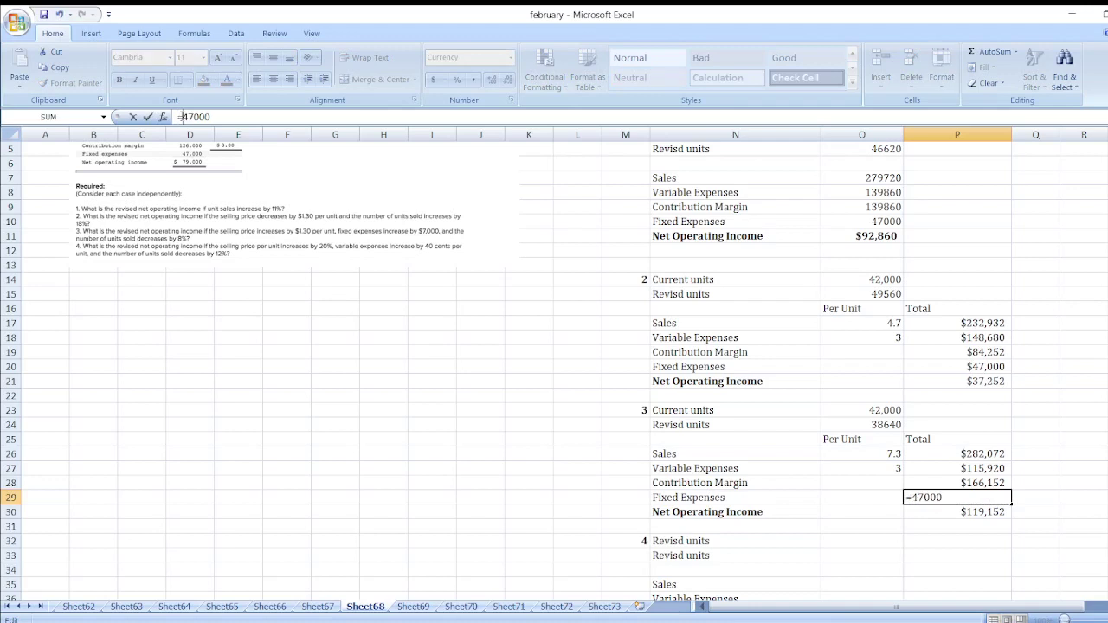
type("+700")
type("0")
key("Return")
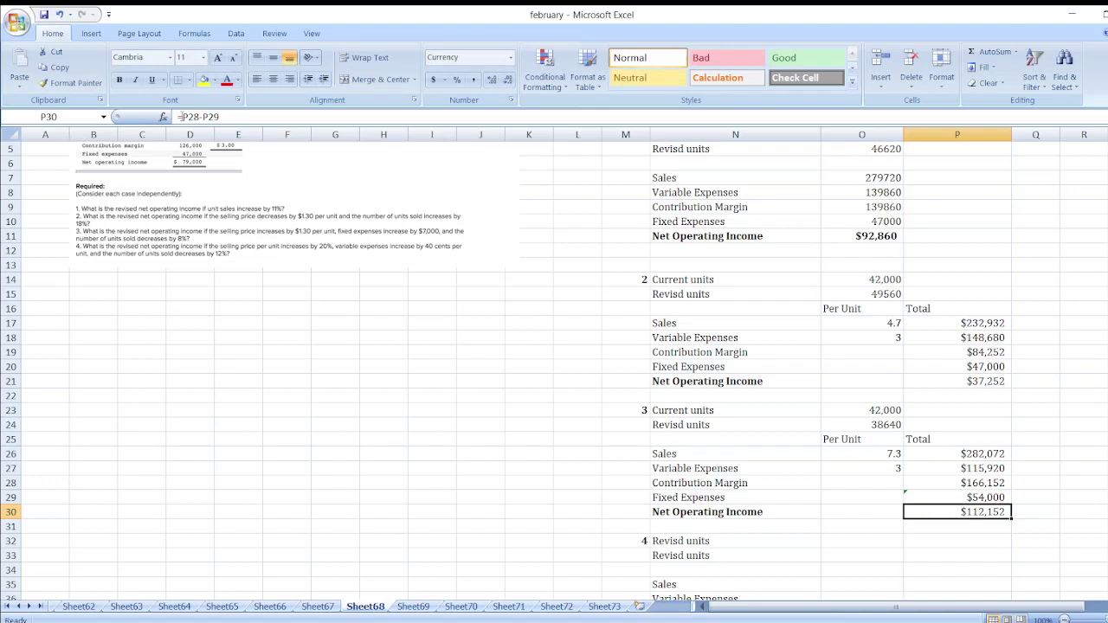
Select scenario 3's current and revised units rows (N23:O24).
left_click(684, 414)
key("shift+Right")
key("shift+Down")
Copy the current and revised units rows into scenario 4's block at N32.
key("ctrl+c")
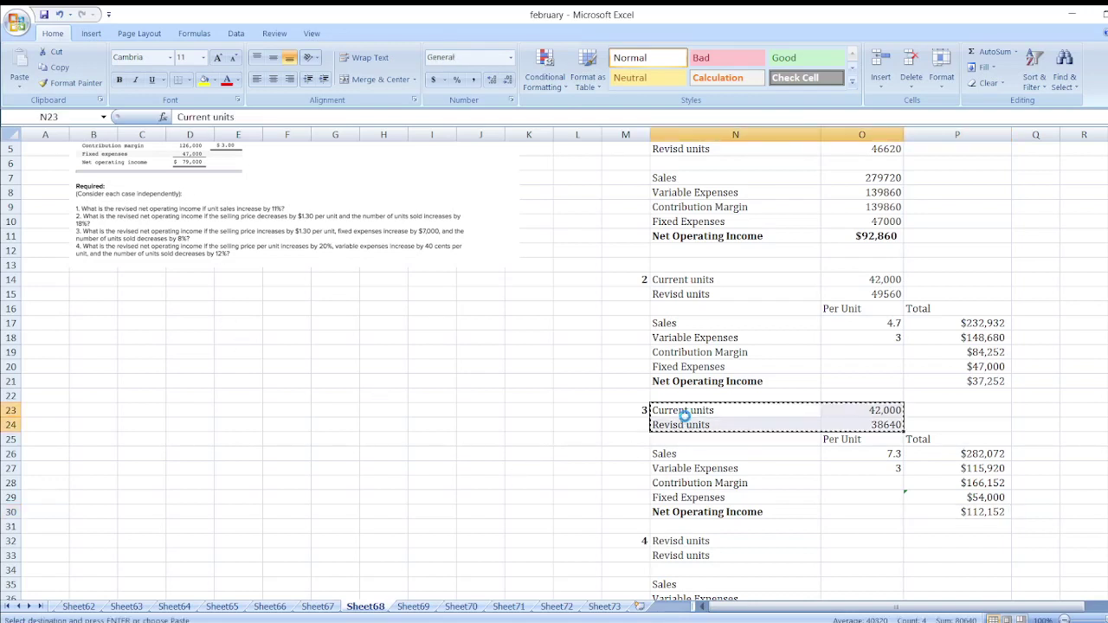
left_click(690, 541)
key("ctrl+v")
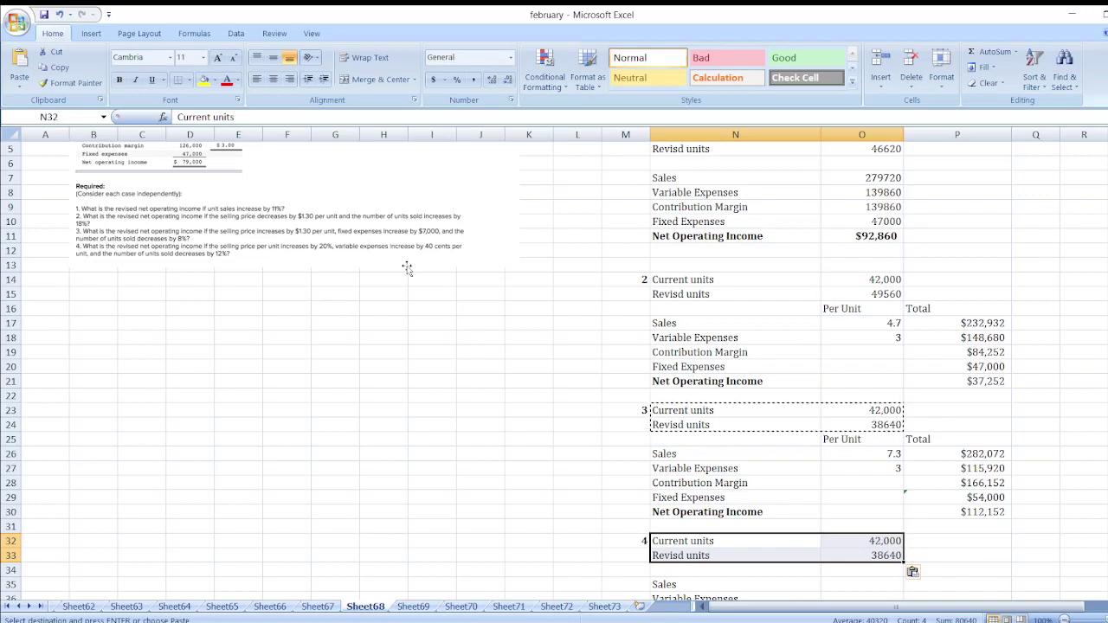
Set scenario 4's per-unit sales price to =6*(1+20%) and variable expense to =3+0.40.
left_click(847, 589)
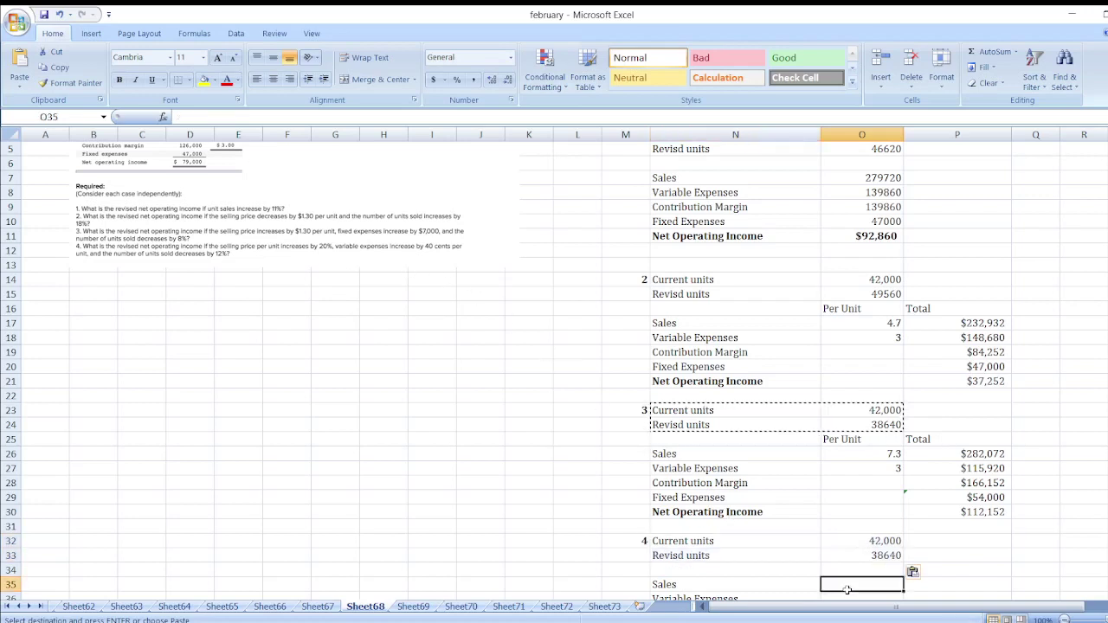
type("=6")
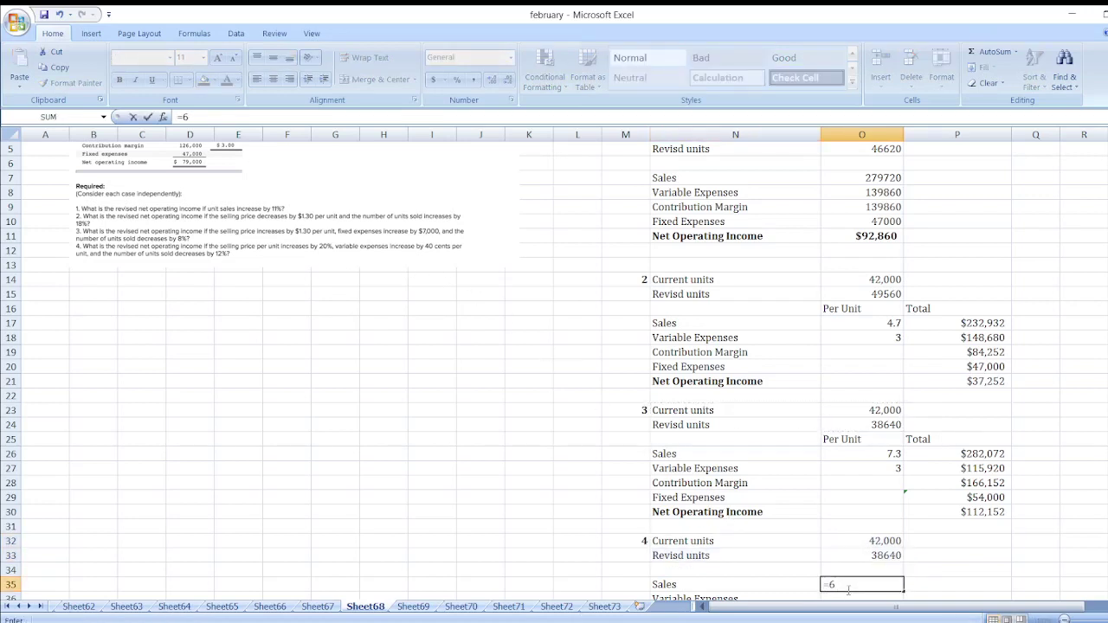
type("*(1+20%)")
key("Return")
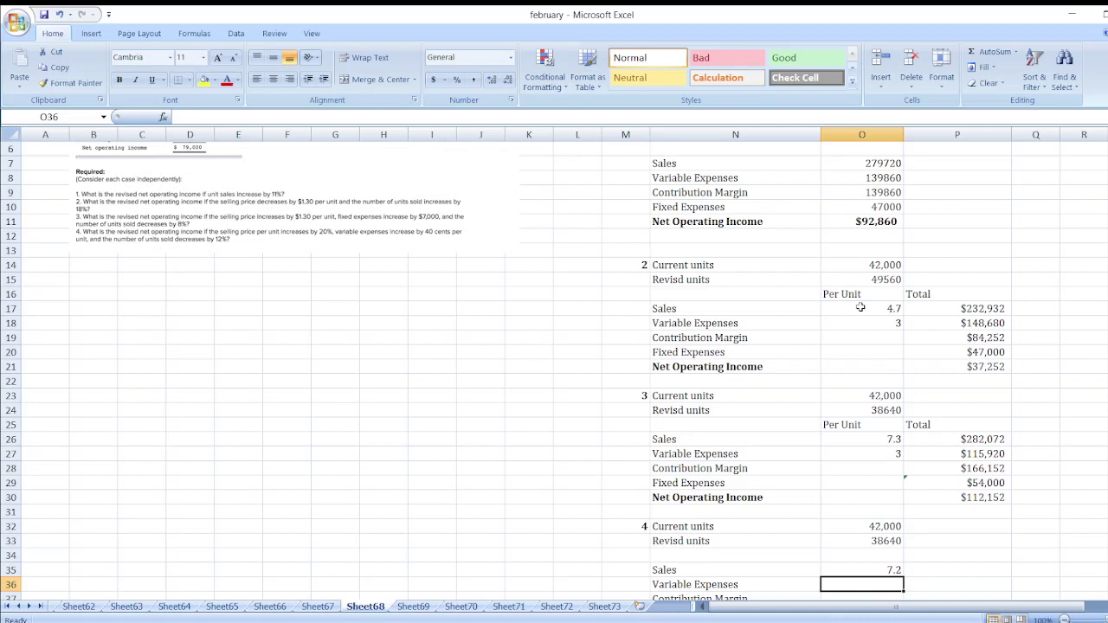
type("=3")
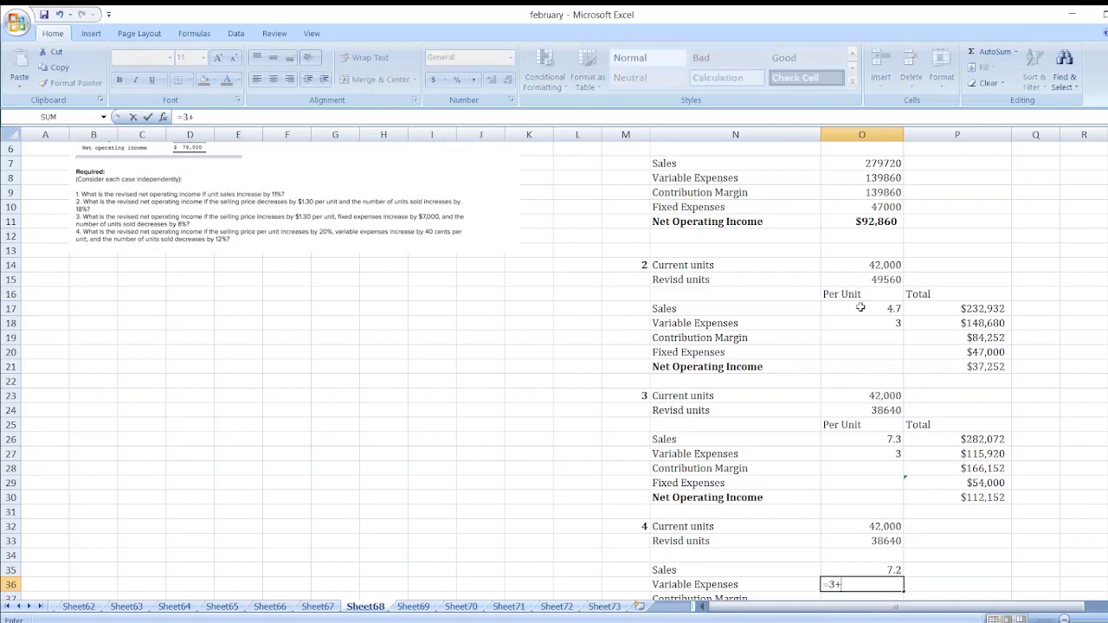
type("+0.40")
key("Return")
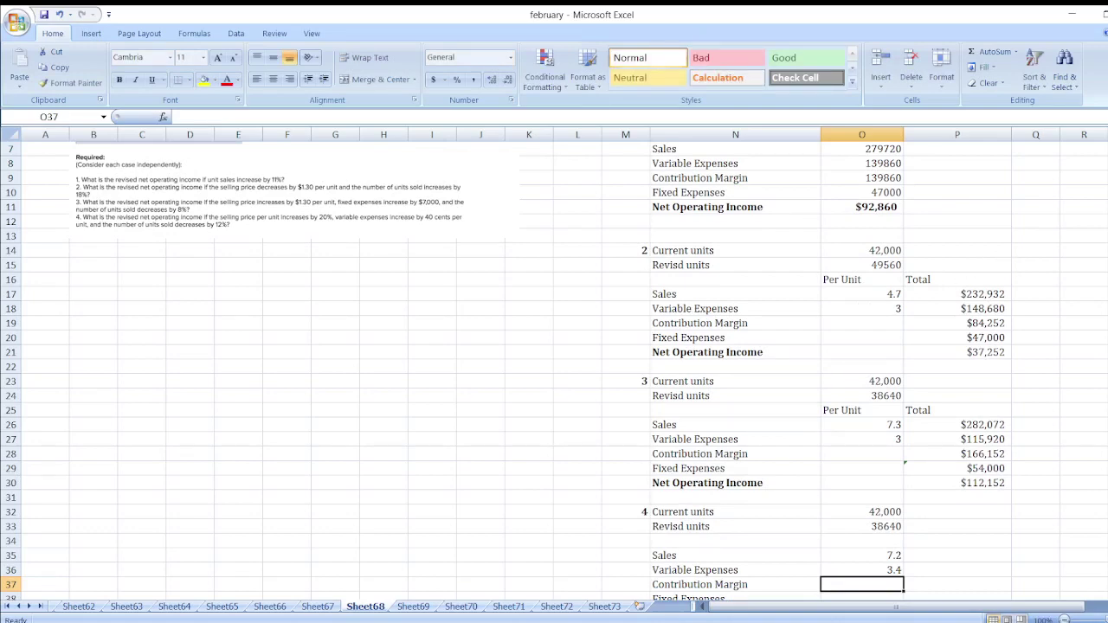
scroll(554, 364, "up", 2)
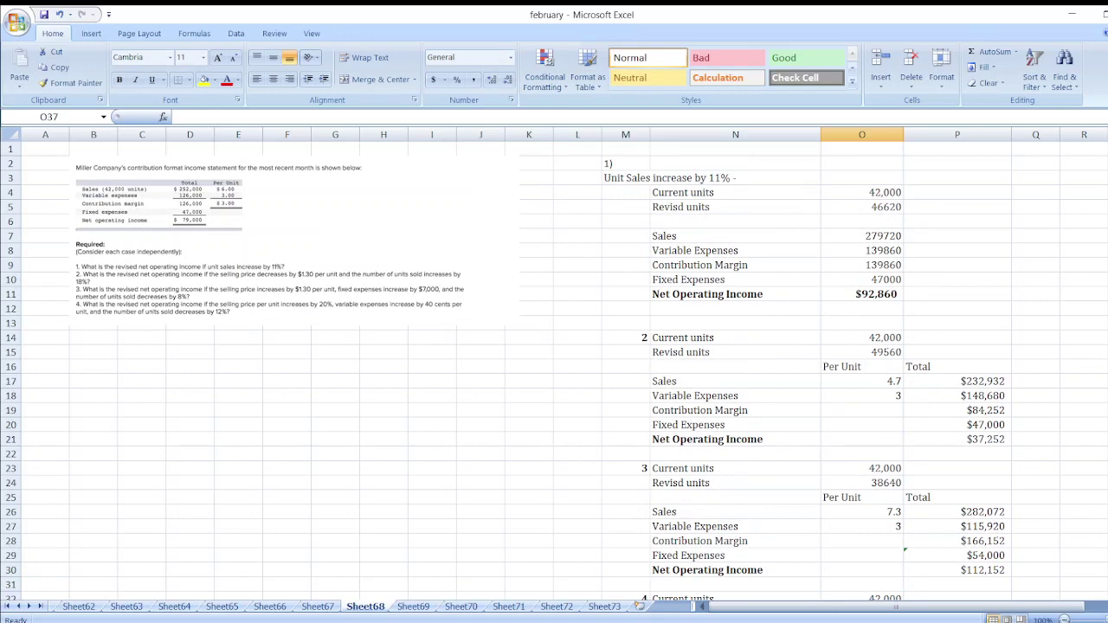
scroll(885, 489, "down", 3)
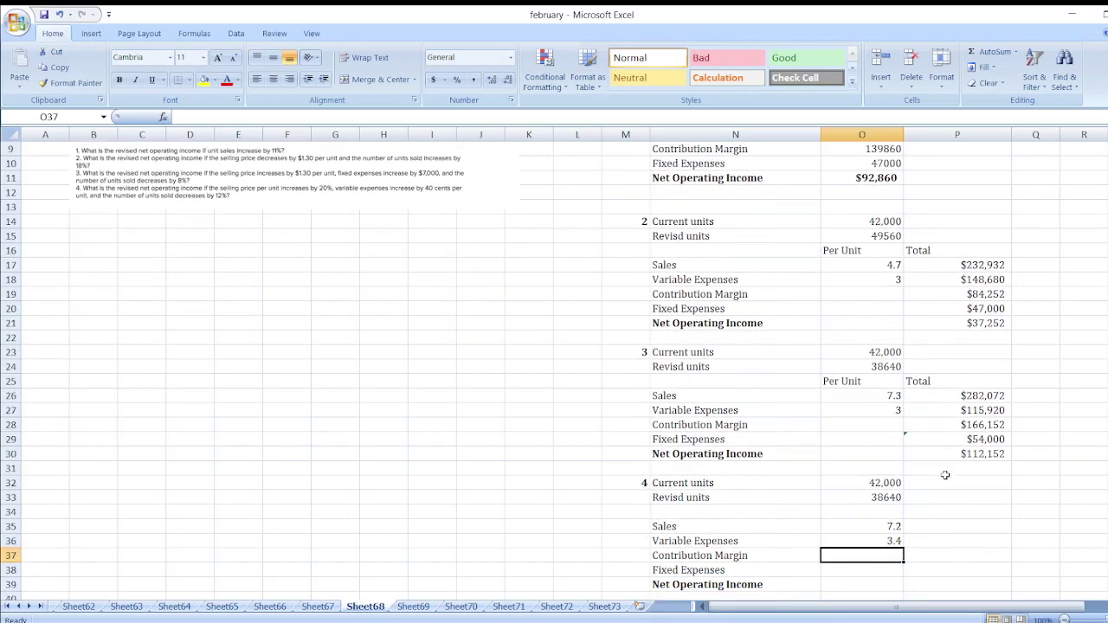
Change scenario 4's revised units to a 12% decrease: =O32*(1-12%), giving 36960.
left_click(885, 484)
left_click(885, 498)
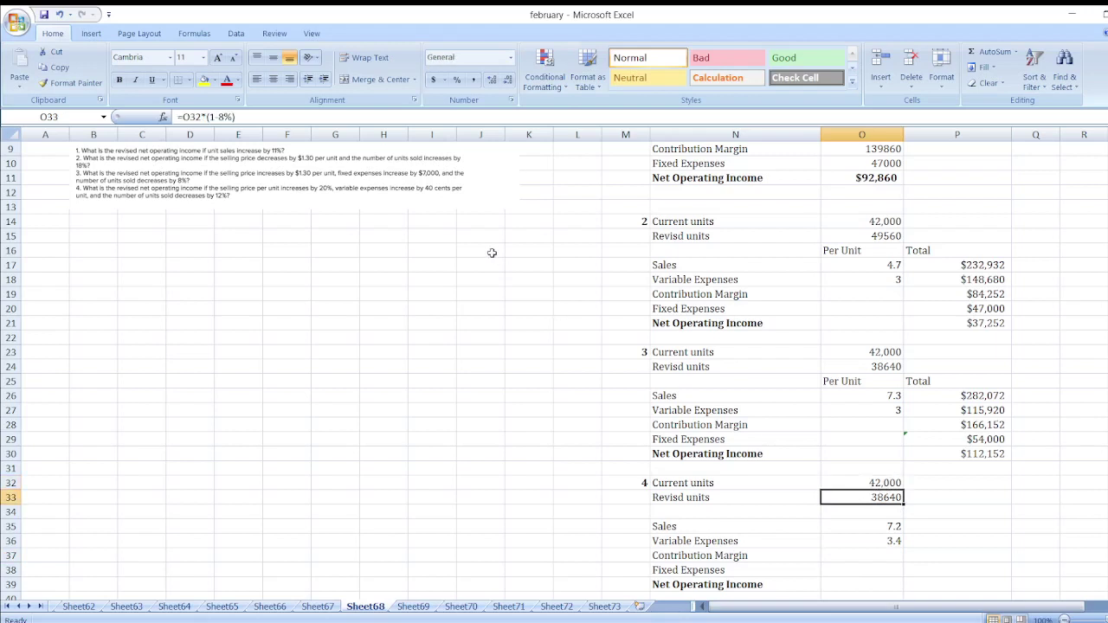
left_click(223, 116)
key("BackSpace")
type("12")
key("Return")
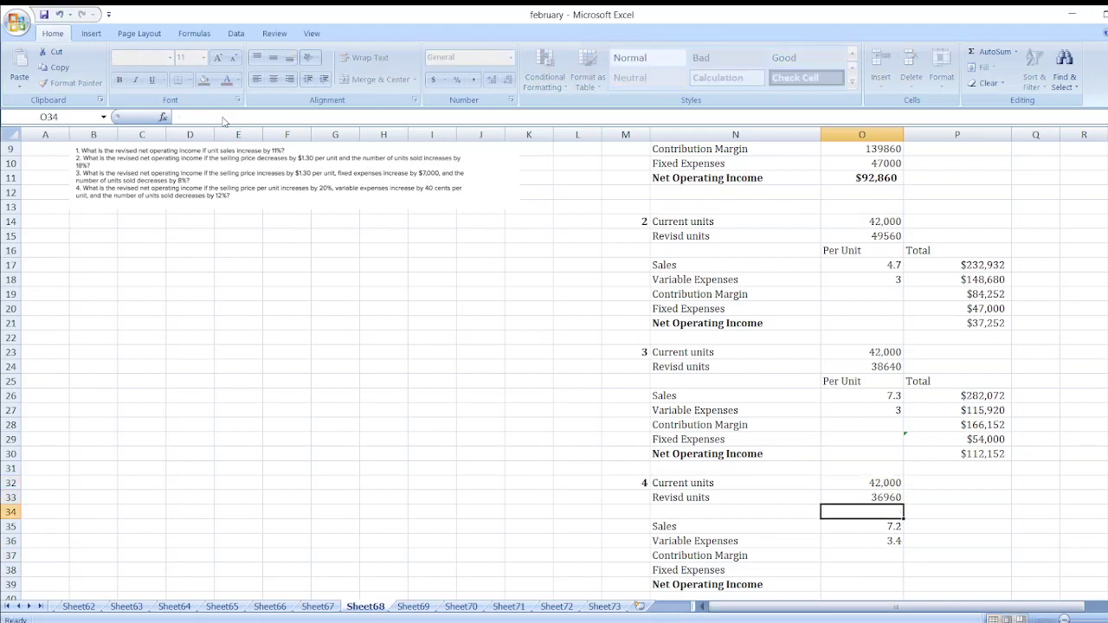
Compute scenario 4's total sales and total variable expenses as revised units times per-unit amounts.
left_click(915, 528)
type("=")
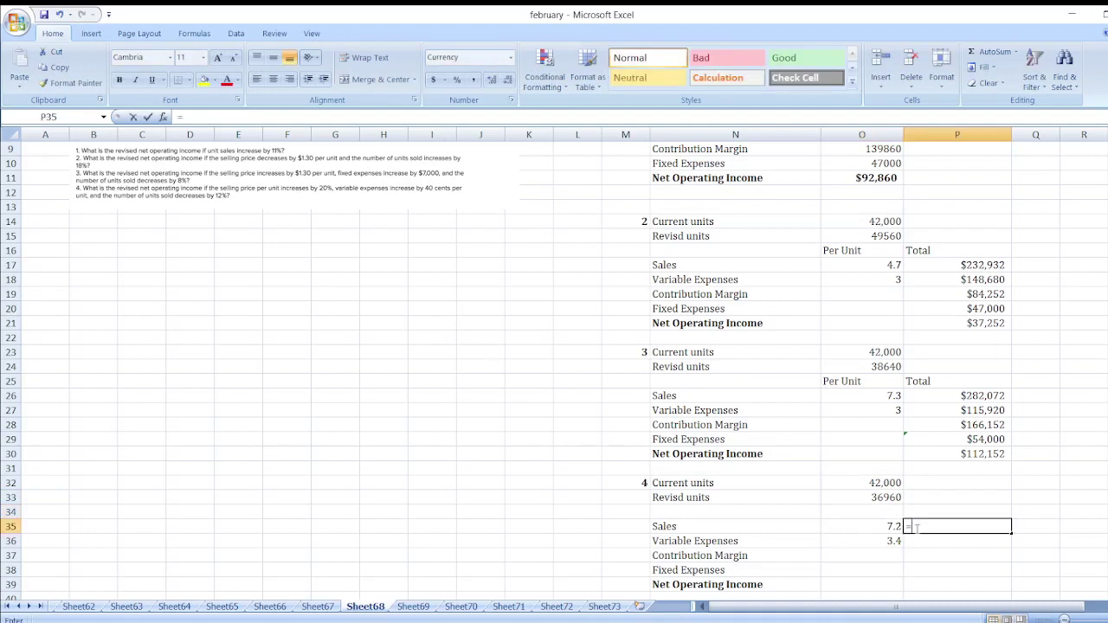
left_click(869, 497)
type("*")
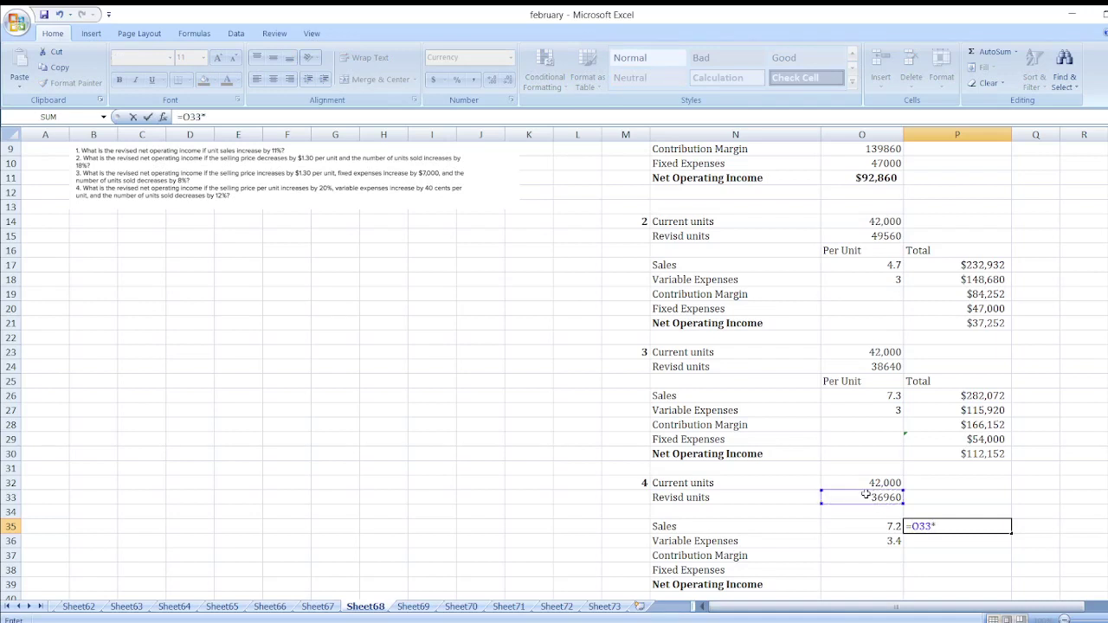
left_click(880, 528)
key("Return")
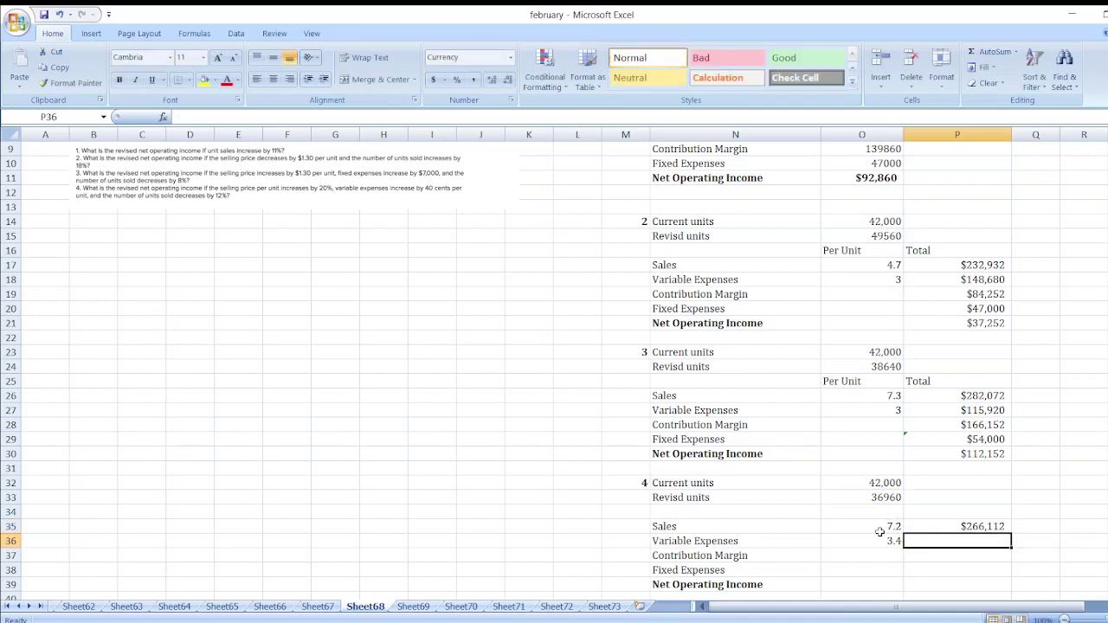
type("=")
left_click(850, 497)
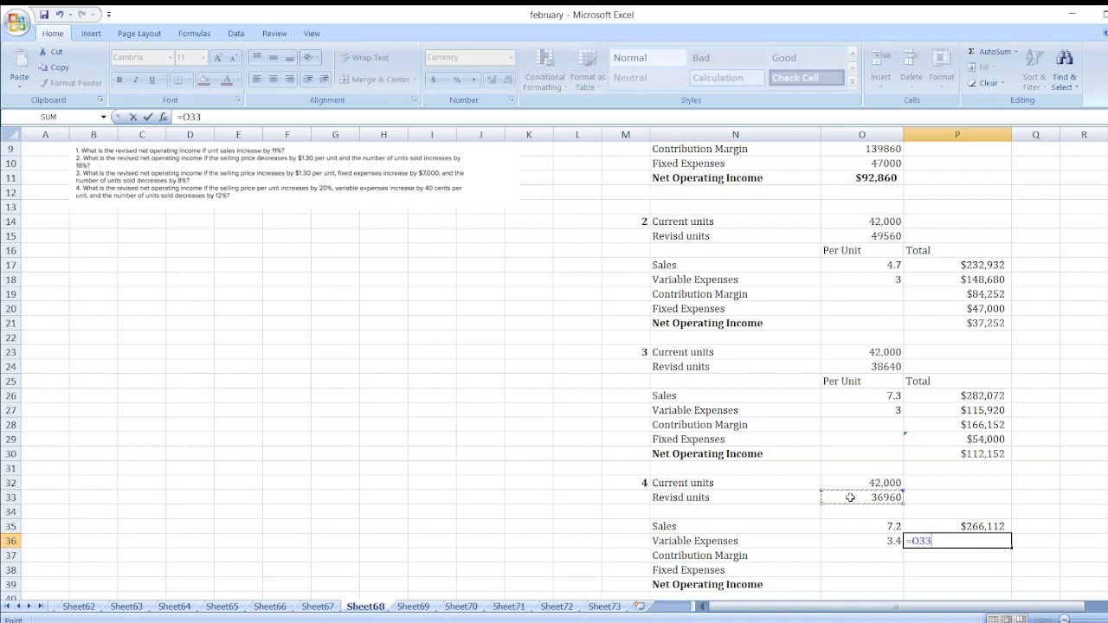
type("*")
left_click(873, 544)
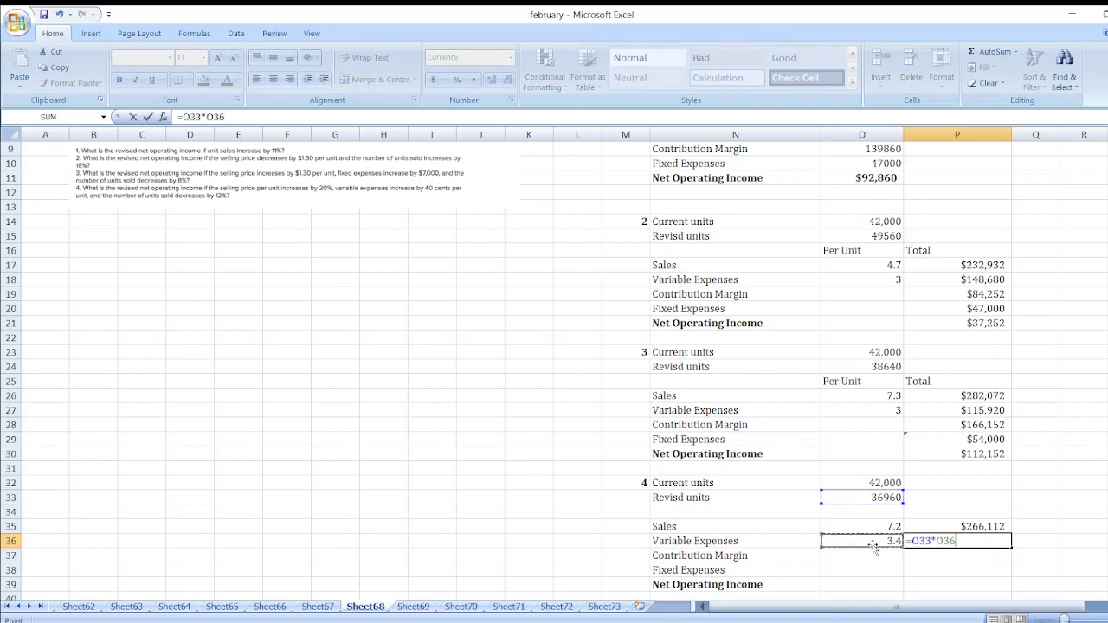
key("Return")
Enter scenario 4's contribution margin as total sales minus variable expenses.
type("=")
key("Up")
key("Up")
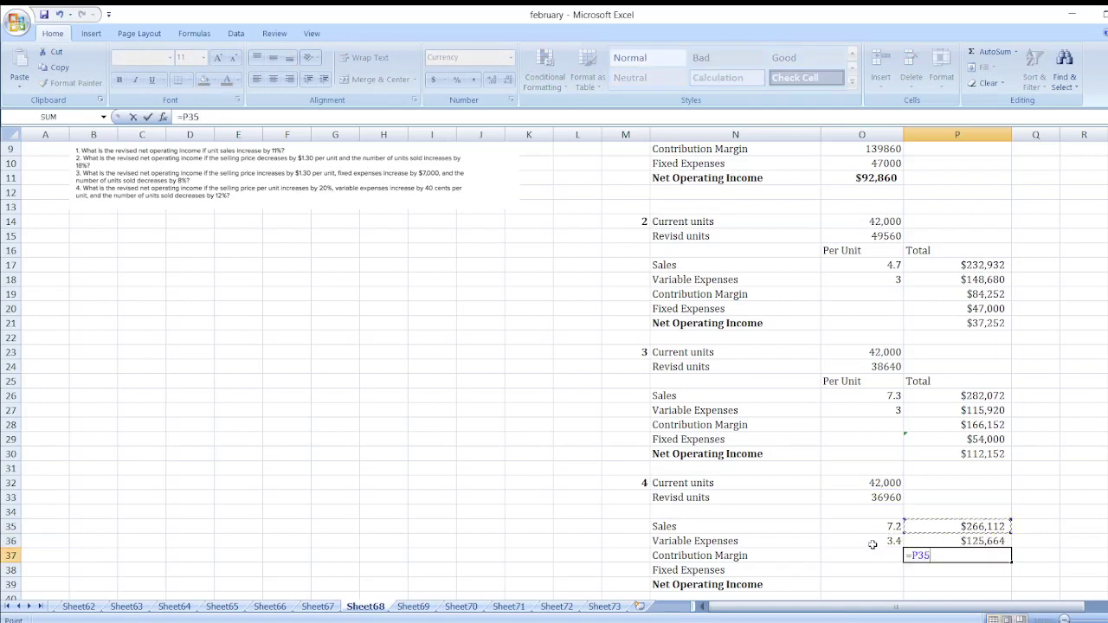
type("-")
key("Up")
key("Return")
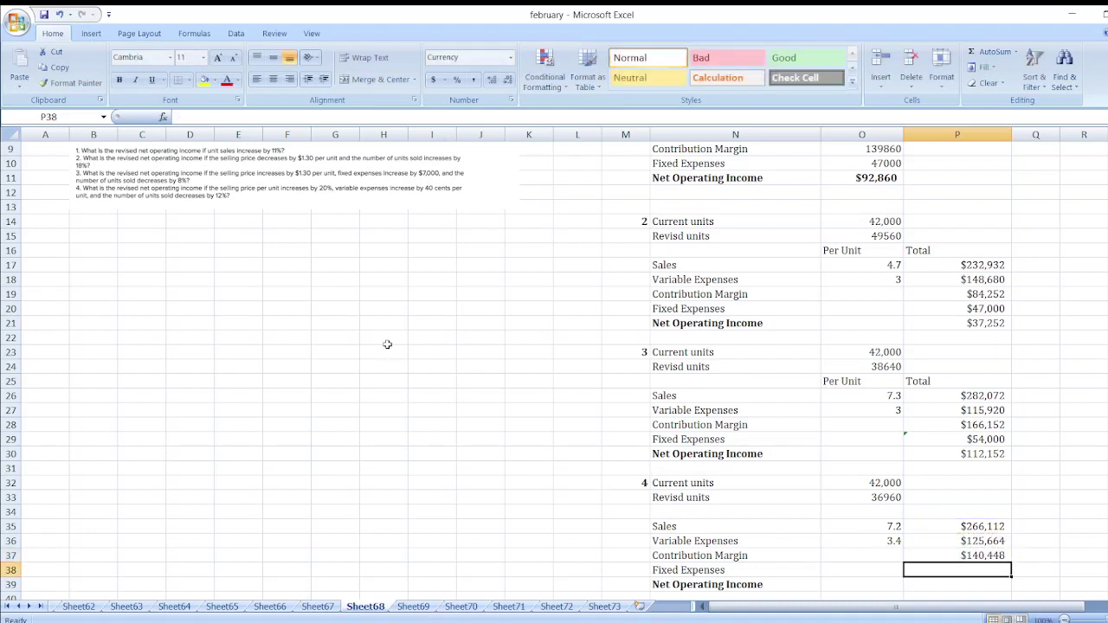
Enter $47,000 fixed expenses and net operating income as contribution margin minus fixed expenses.
type("47000")
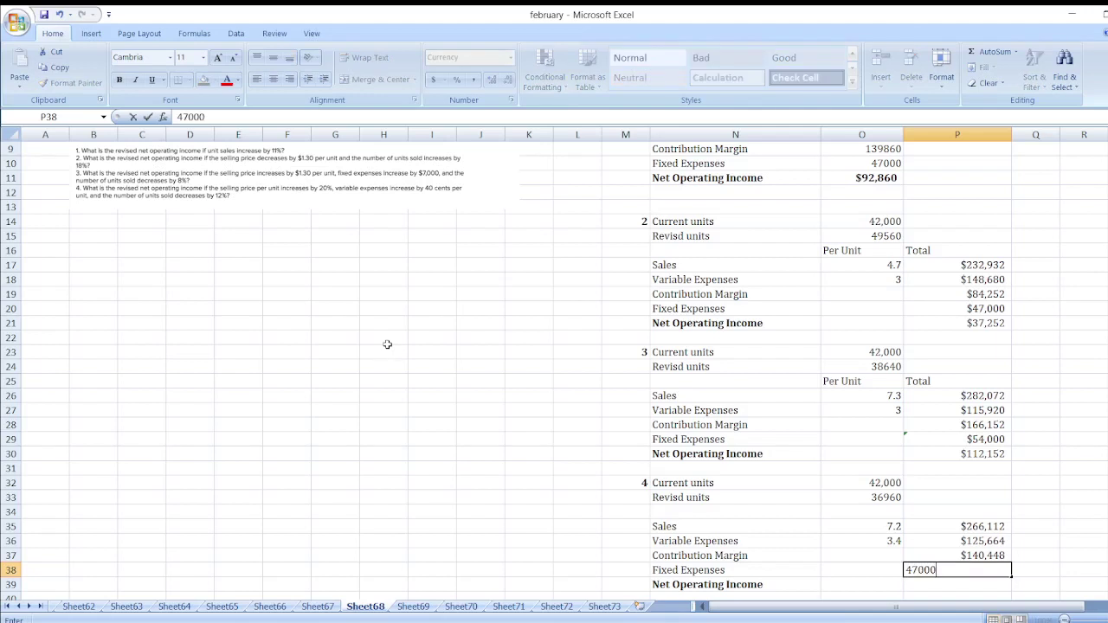
key("Return")
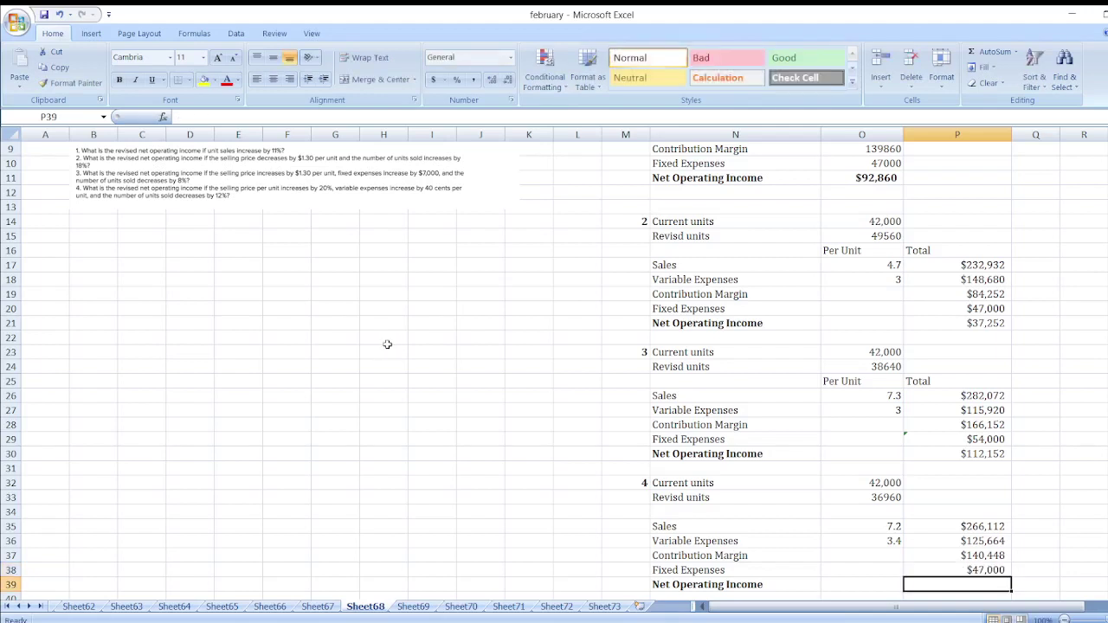
type("=")
key("Up")
key("Up")
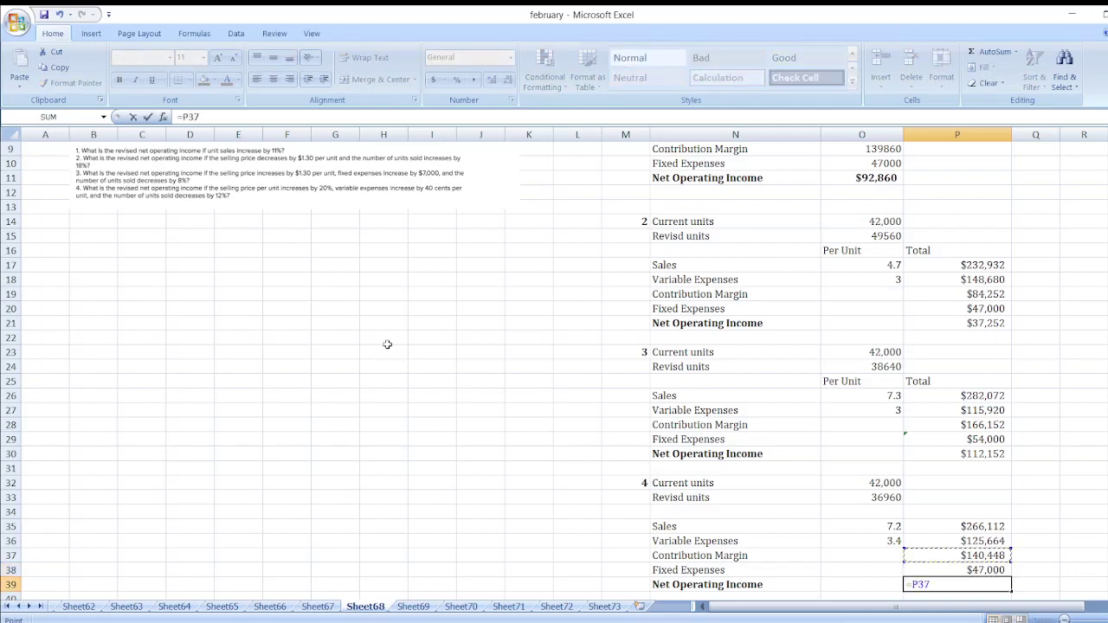
type("-")
key("Up")
key("Return")
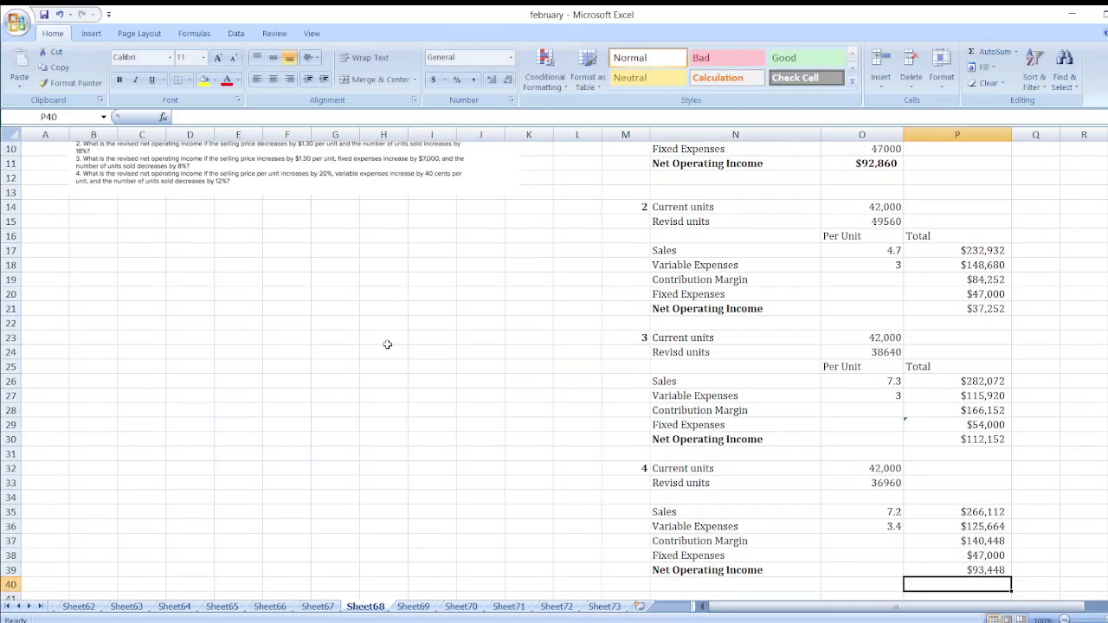